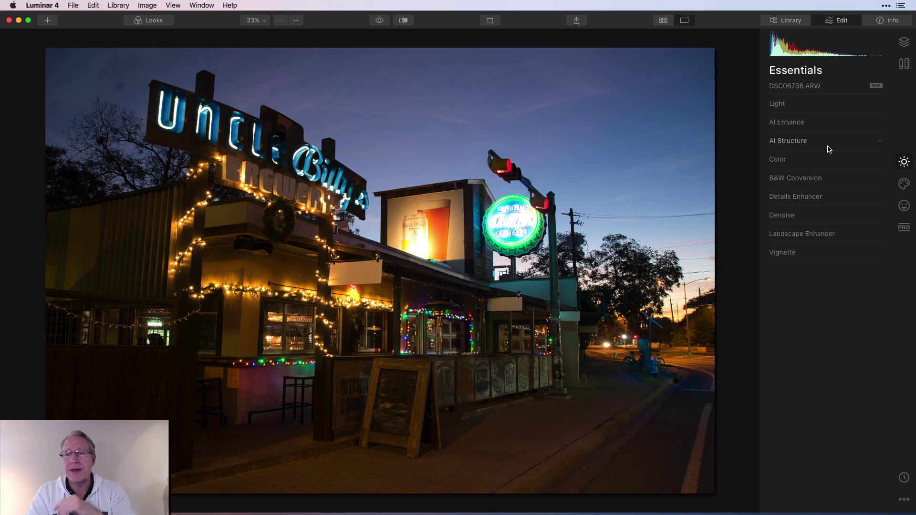
# Step: Try the photo's Exposure at -4.02 and 5.00 in the Light adjustments, and reset them
pyautogui.click(790, 106)
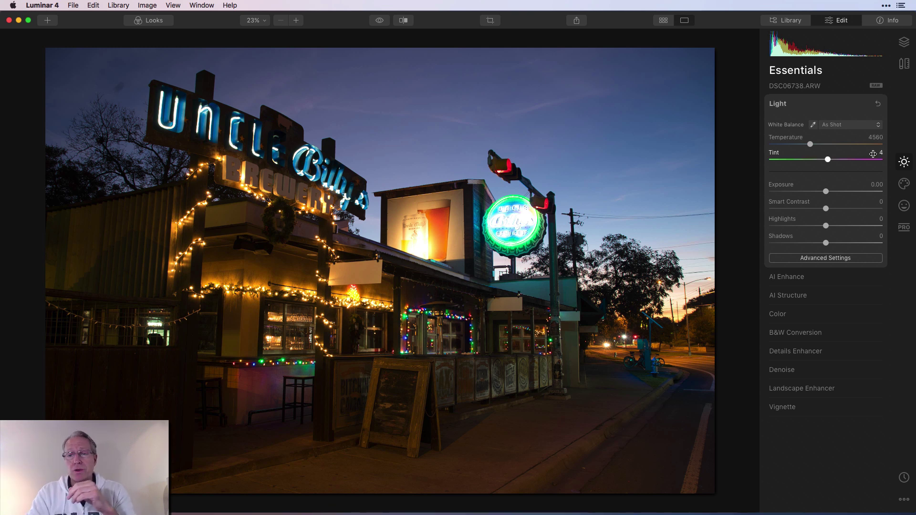
pyautogui.moveTo(825, 192); pyautogui.dragTo(779, 189)
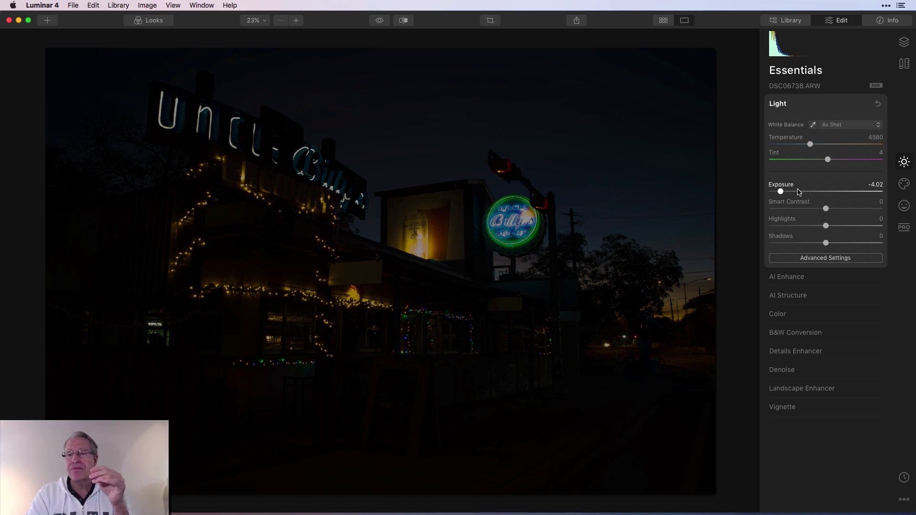
pyautogui.moveTo(786, 195); pyautogui.dragTo(886, 194)
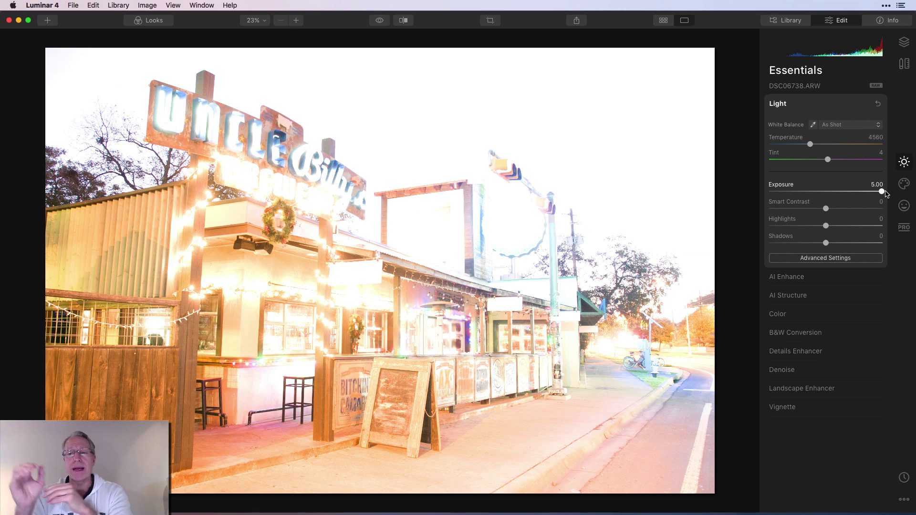
pyautogui.click(878, 103)
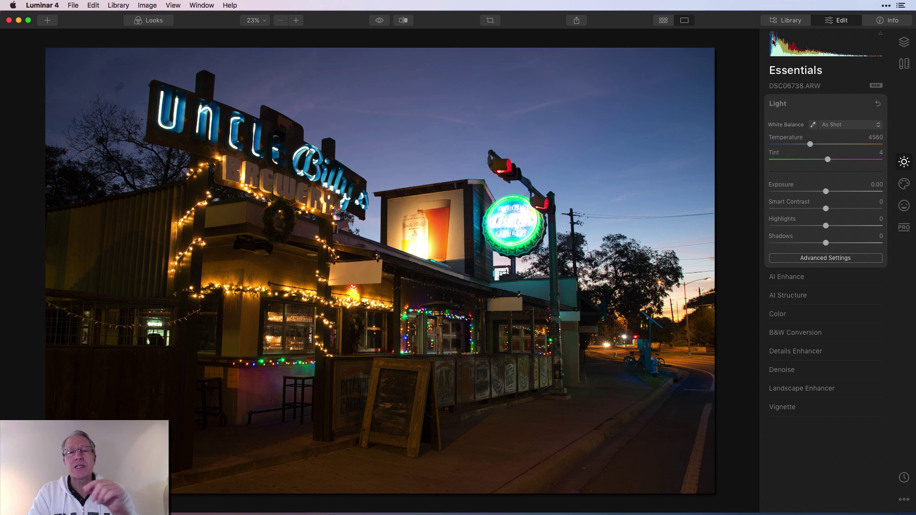
# Step: Show the shadow and highlight clipping warnings, check them at exposures of 1.38, -1.86 and 0.14, and reset the Light adjustments
pyautogui.moveTo(773, 42)
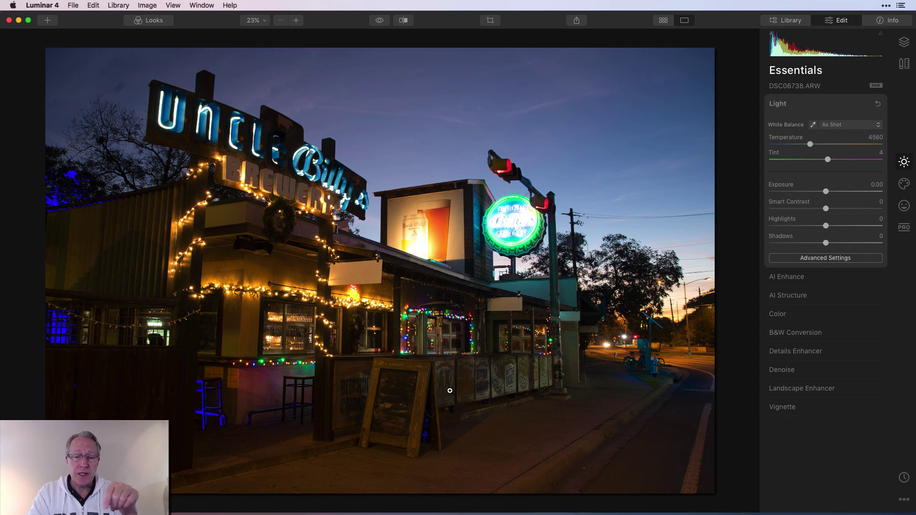
pyautogui.click(881, 37)
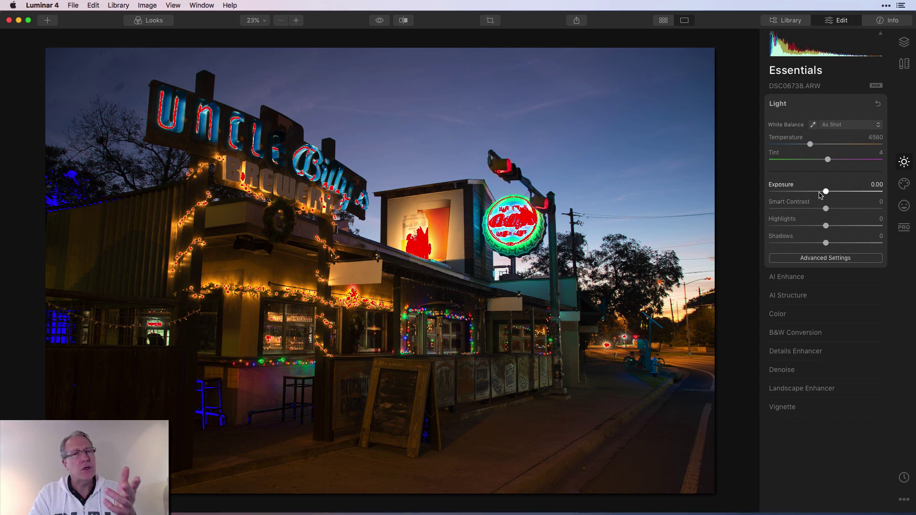
pyautogui.moveTo(825, 192); pyautogui.dragTo(842, 192)
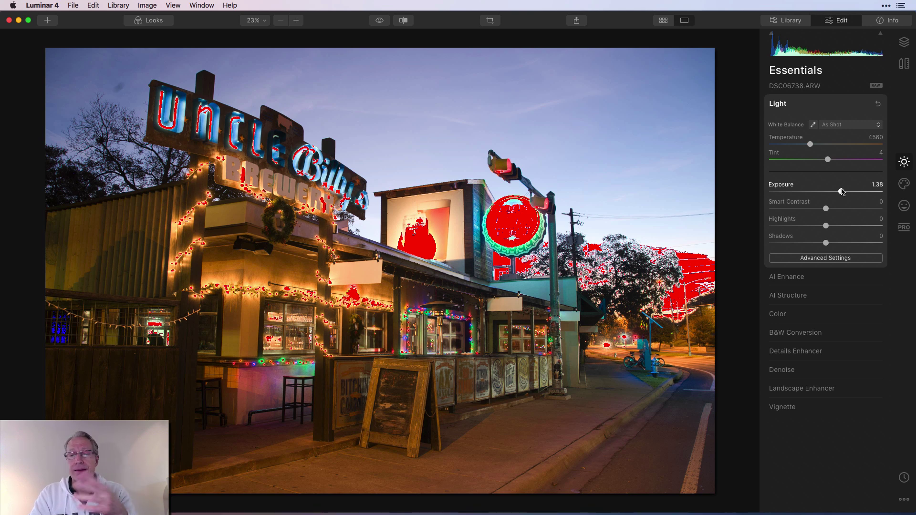
pyautogui.moveTo(841, 191); pyautogui.dragTo(804, 193)
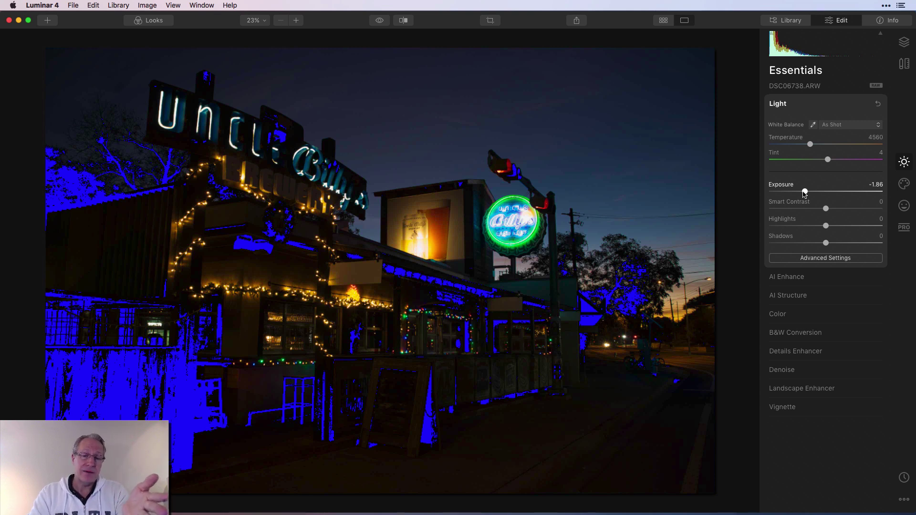
pyautogui.moveTo(805, 193); pyautogui.dragTo(827, 196)
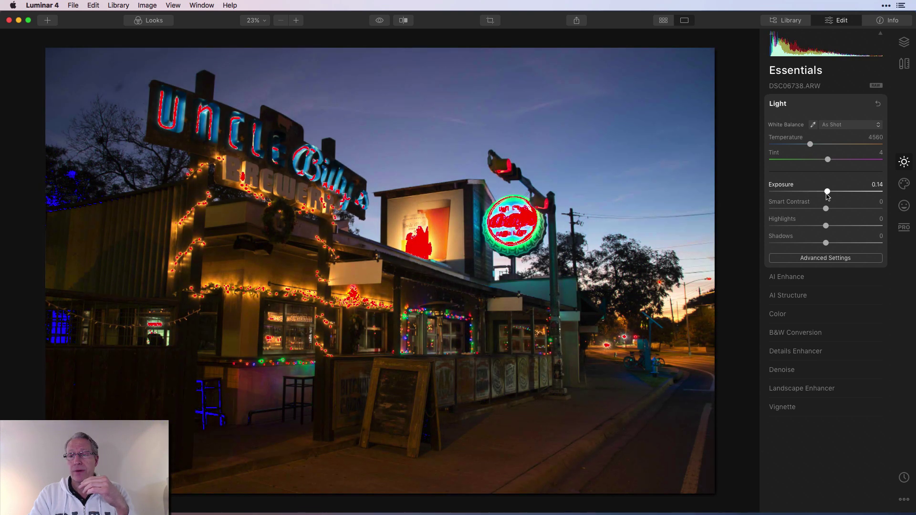
pyautogui.click(878, 104)
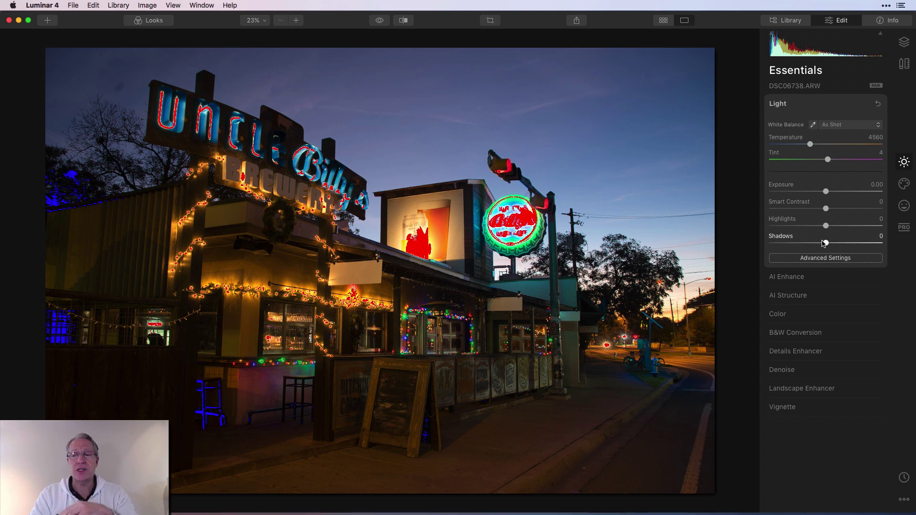
# Step: Set Shadows to 28 and Highlights to -99 in Light, and compare the edit with the original photo
pyautogui.moveTo(827, 244); pyautogui.dragTo(844, 243)
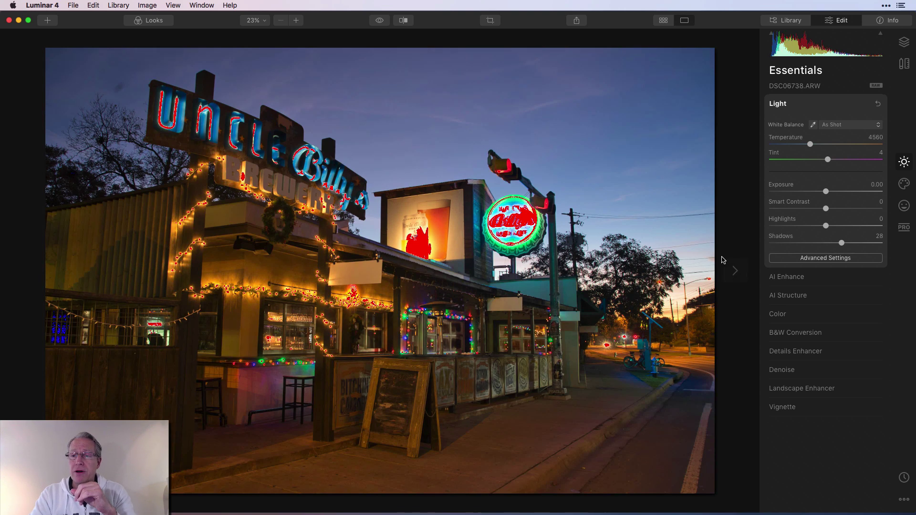
pyautogui.moveTo(826, 227); pyautogui.dragTo(770, 225)
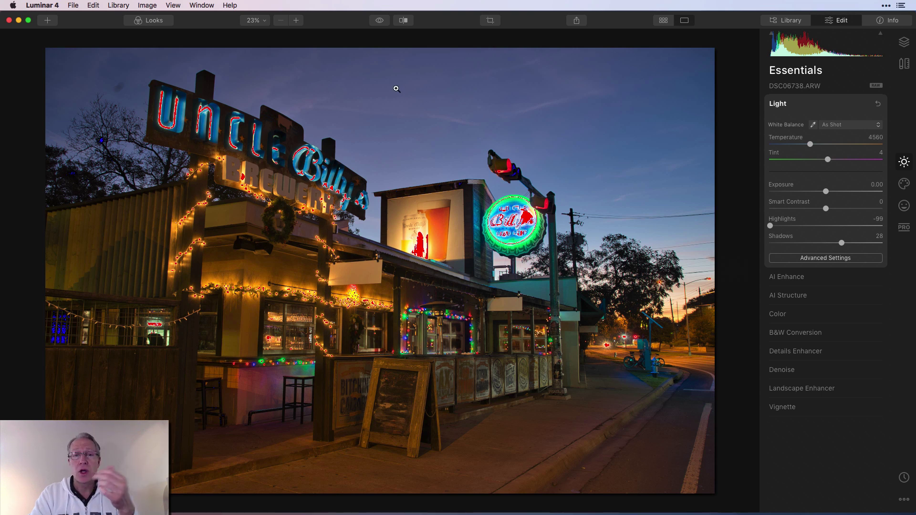
pyautogui.click(380, 21)
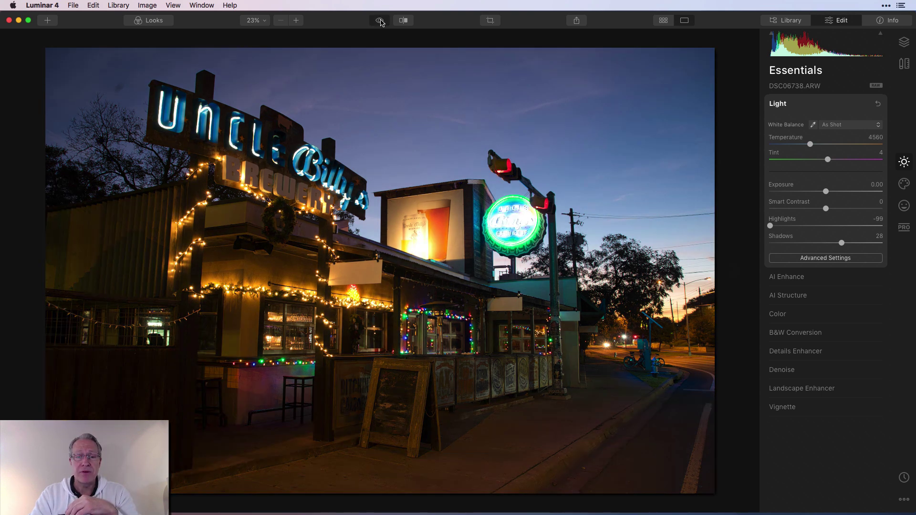
pyautogui.click(380, 21)
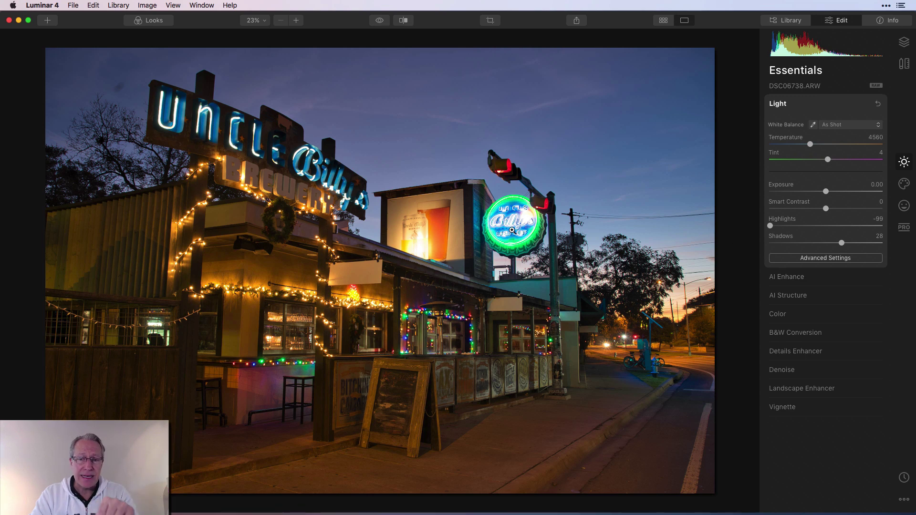
pyautogui.click(380, 21)
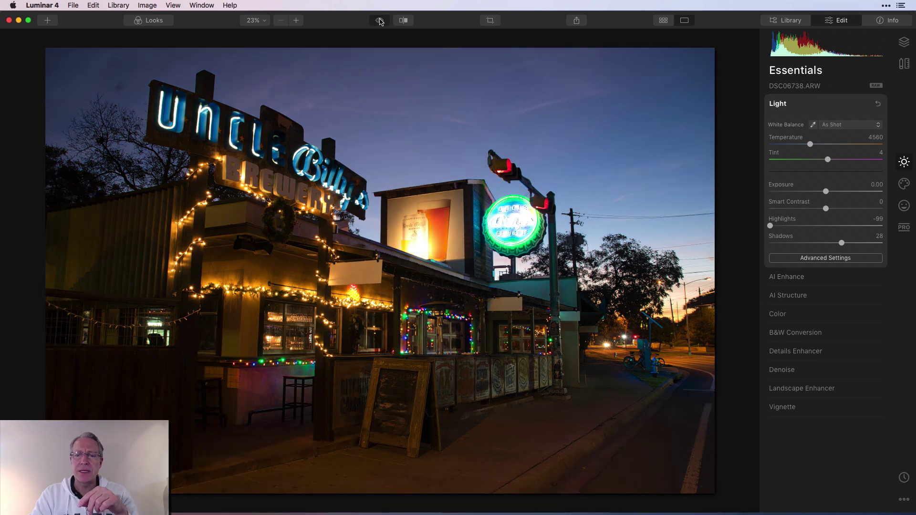
pyautogui.click(380, 21)
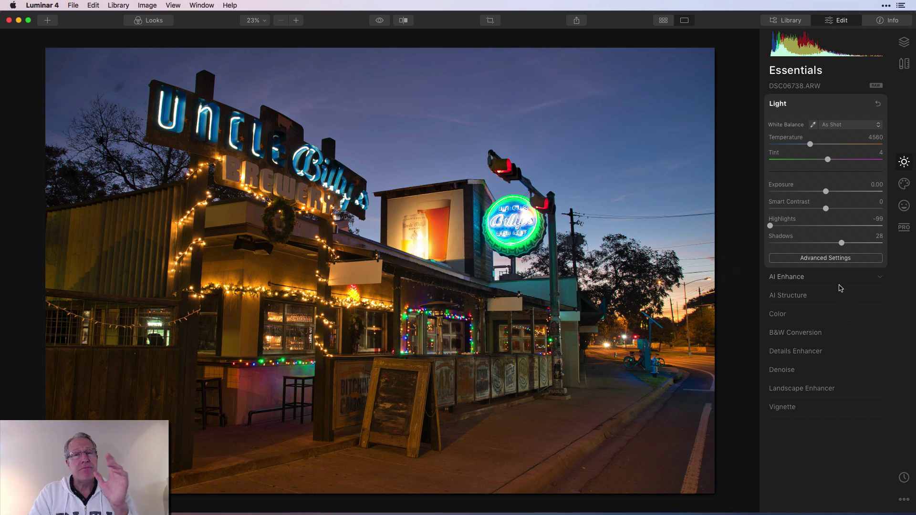
# Step: Try Whites at -46 in Light's advanced settings, and reset all Light adjustments
pyautogui.click(833, 260)
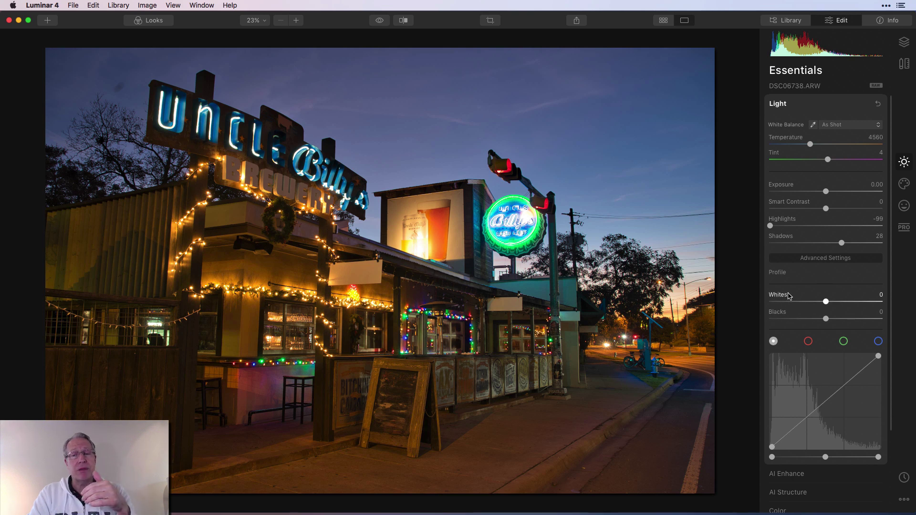
pyautogui.moveTo(825, 301); pyautogui.dragTo(798, 304)
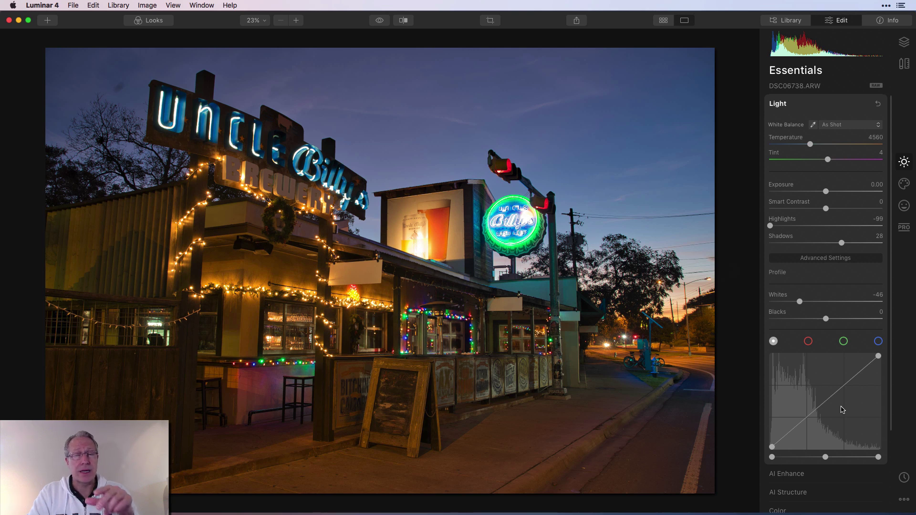
pyautogui.click(835, 262)
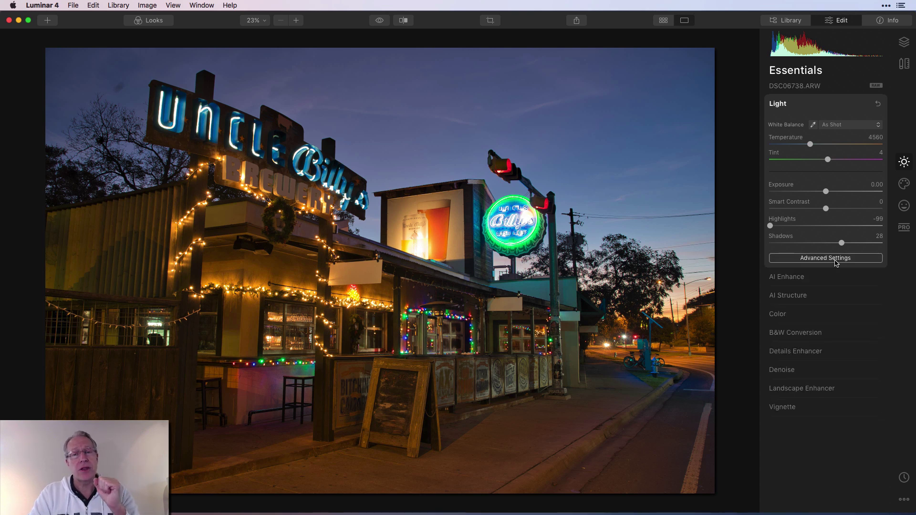
pyautogui.click(878, 105)
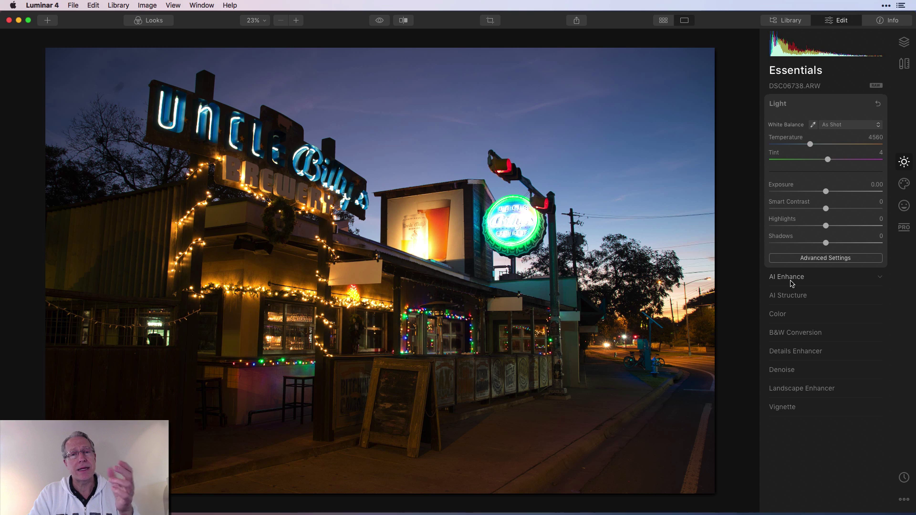
# Step: Set AI Accent to 73 in AI Enhance and lower Highlights to -100 in Light
pyautogui.click(790, 283)
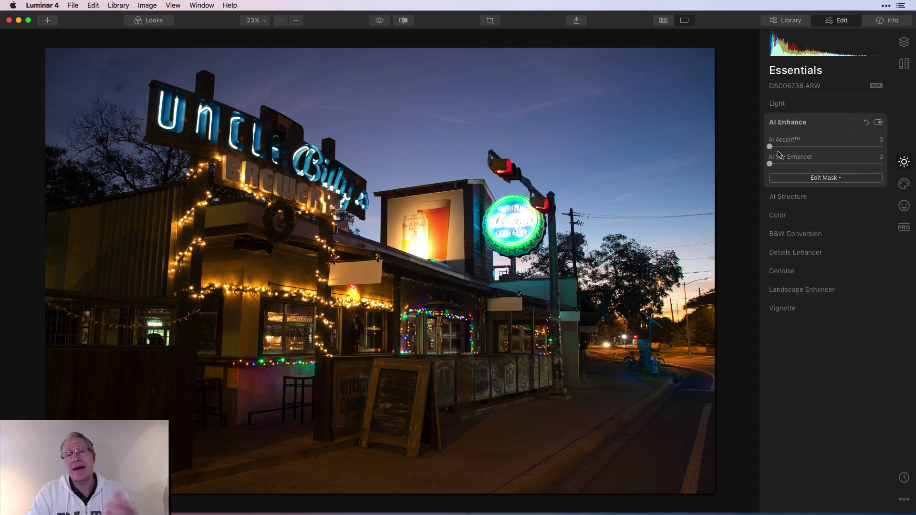
pyautogui.moveTo(769, 147); pyautogui.dragTo(857, 143)
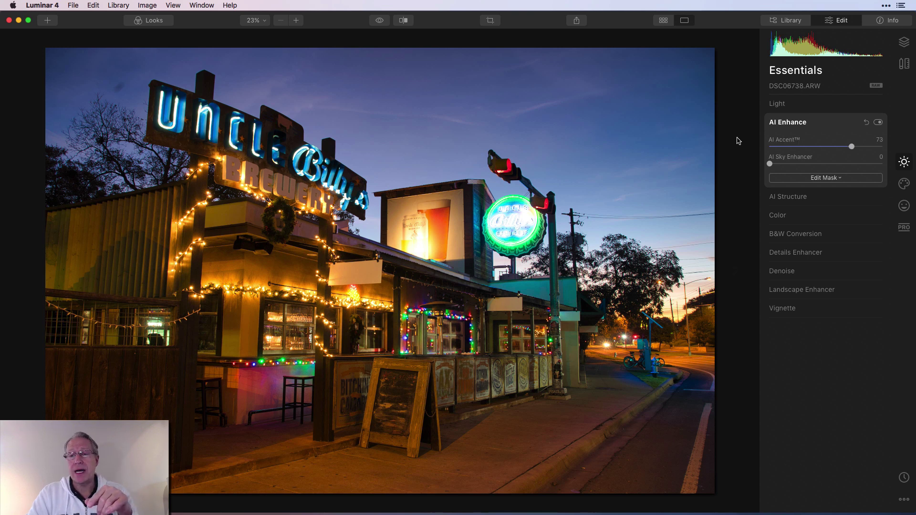
pyautogui.click(819, 106)
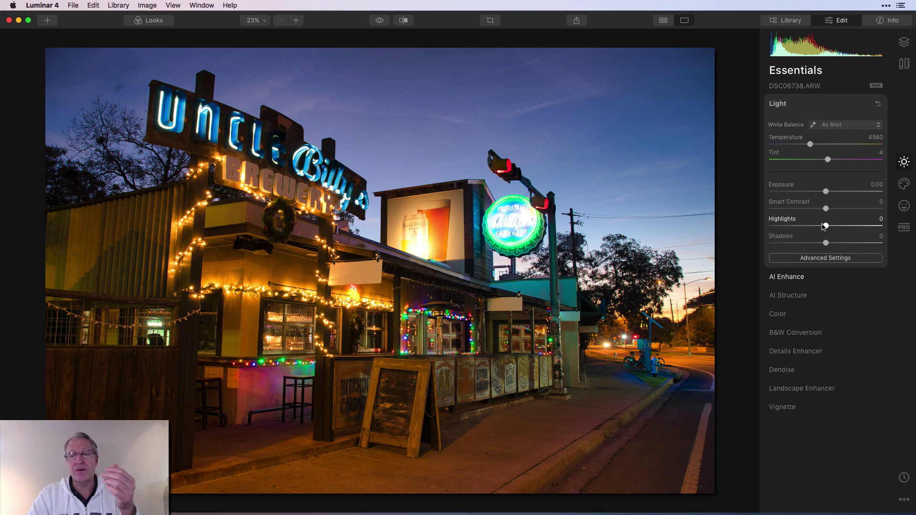
pyautogui.moveTo(826, 226); pyautogui.dragTo(758, 231)
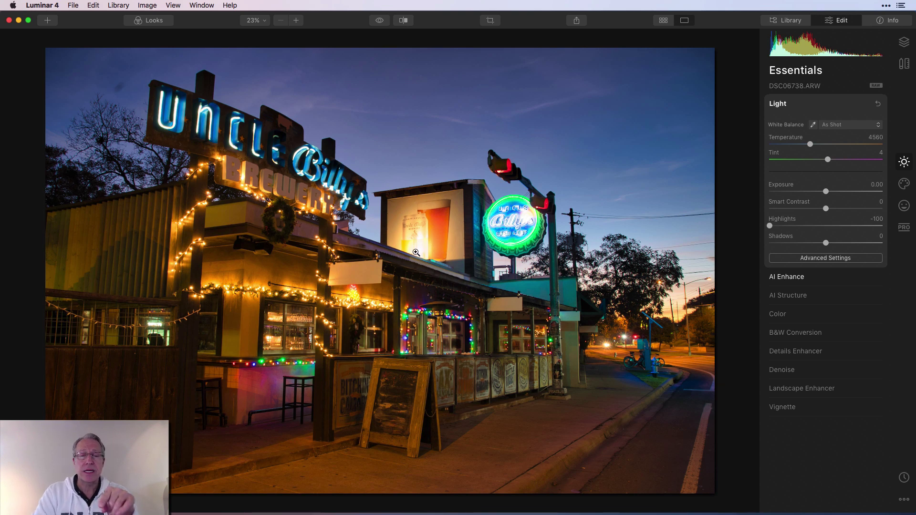
pyautogui.click(810, 279)
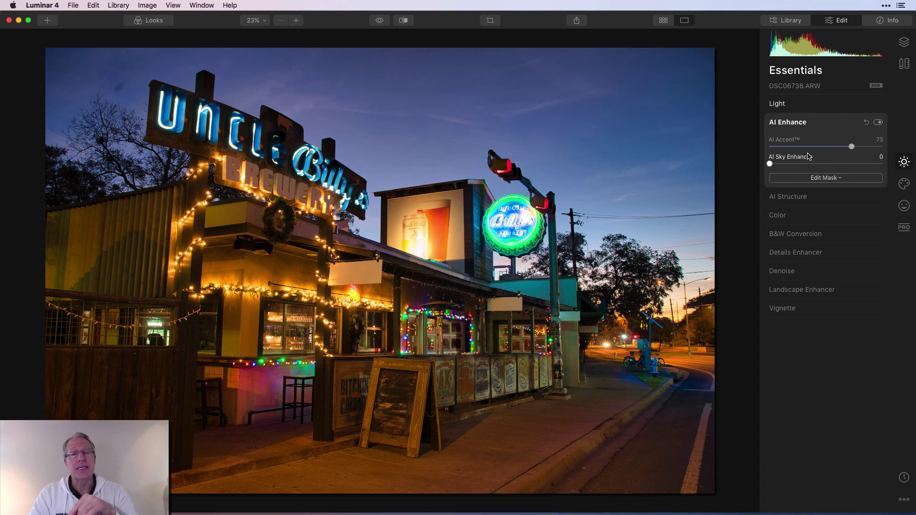
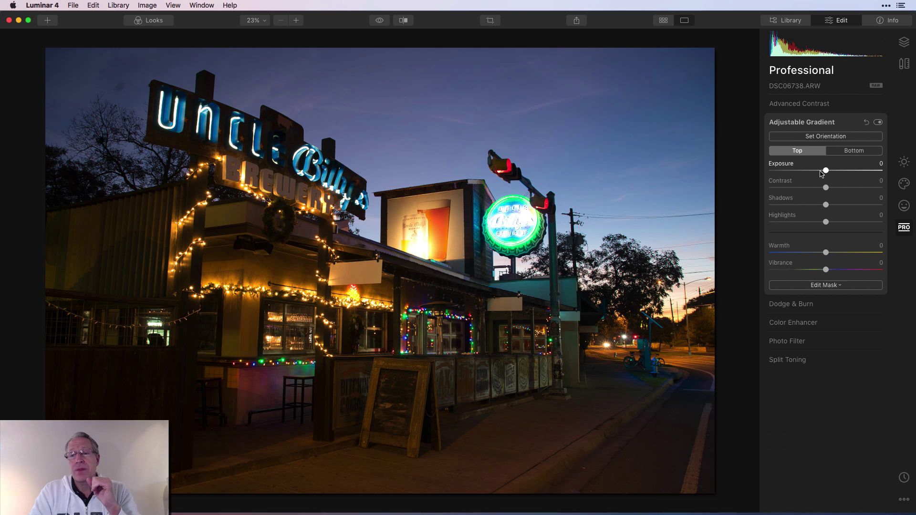
# Step: Orient the Adjustable Gradient along the roofline with a rotation of -11° and a shift of 52
pyautogui.click(828, 138)
pyautogui.moveTo(566, 272); pyautogui.dragTo(543, 306)
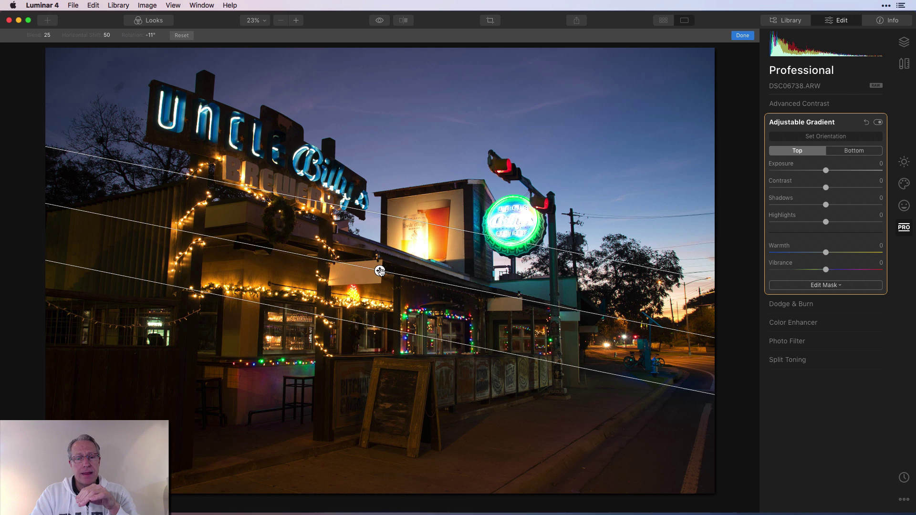
pyautogui.moveTo(379, 271); pyautogui.dragTo(390, 250)
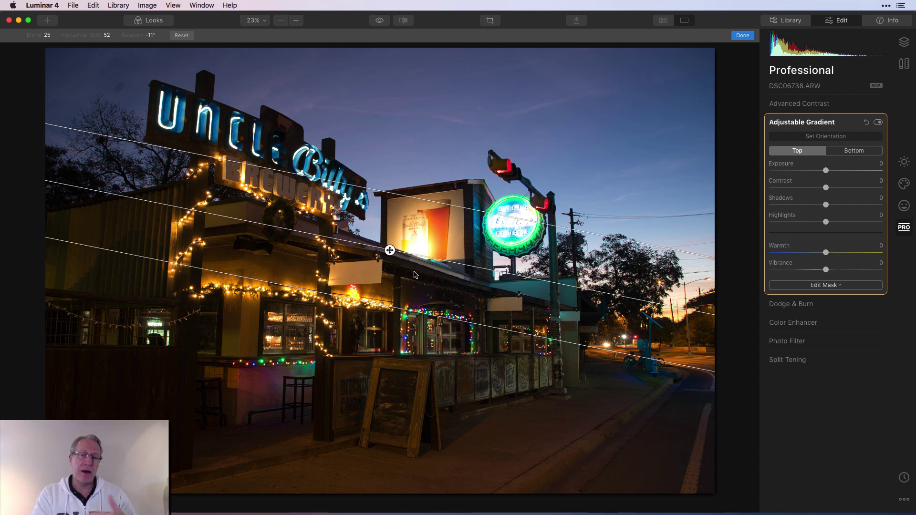
pyautogui.click(742, 35)
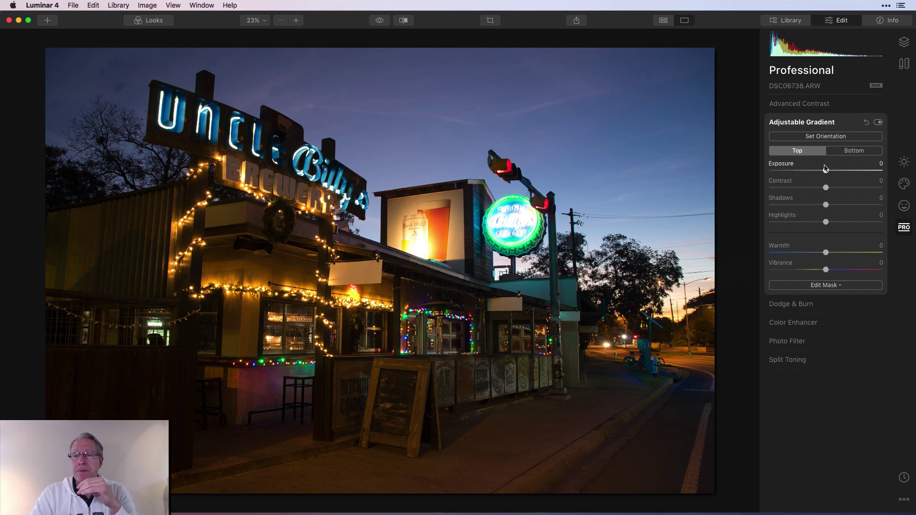
# Step: Set the gradient's Top Exposure to -41 and Bottom Exposure to 51, and compare with the original photo
pyautogui.moveTo(826, 171); pyautogui.dragTo(802, 170)
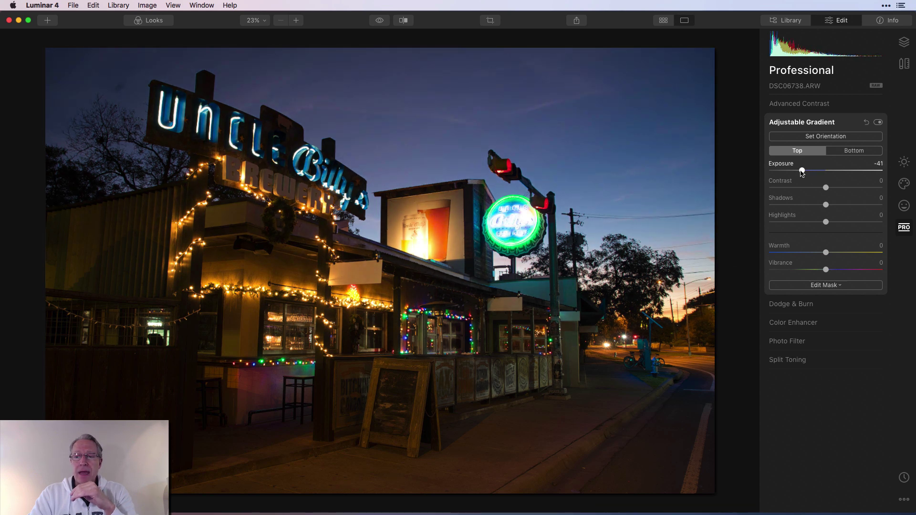
pyautogui.click(854, 151)
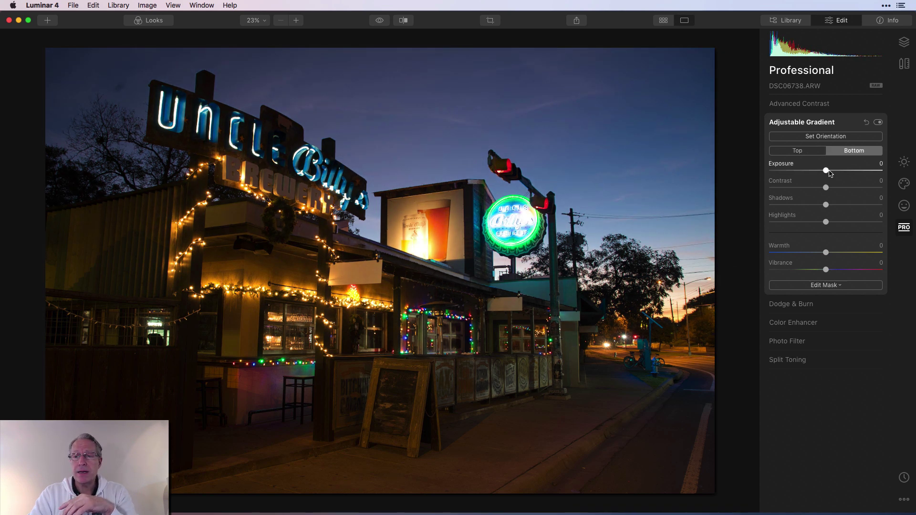
pyautogui.moveTo(827, 171); pyautogui.dragTo(858, 173)
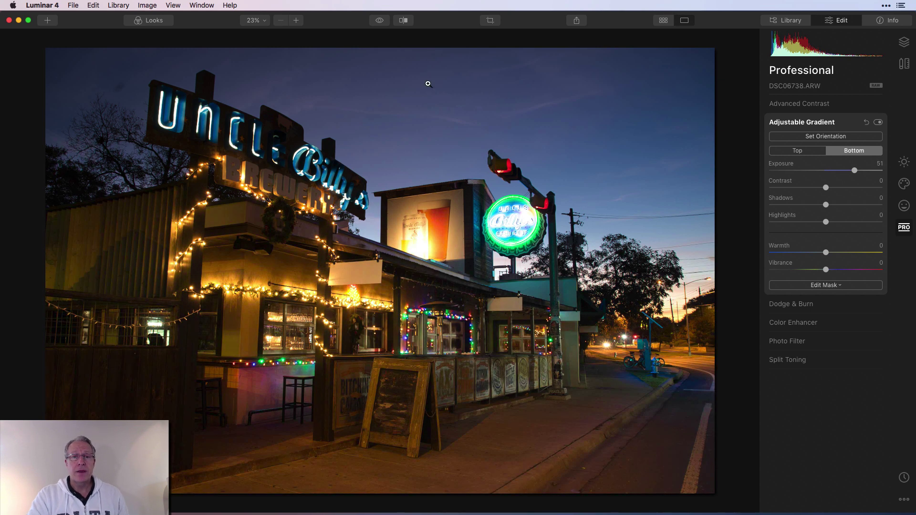
pyautogui.click(380, 20)
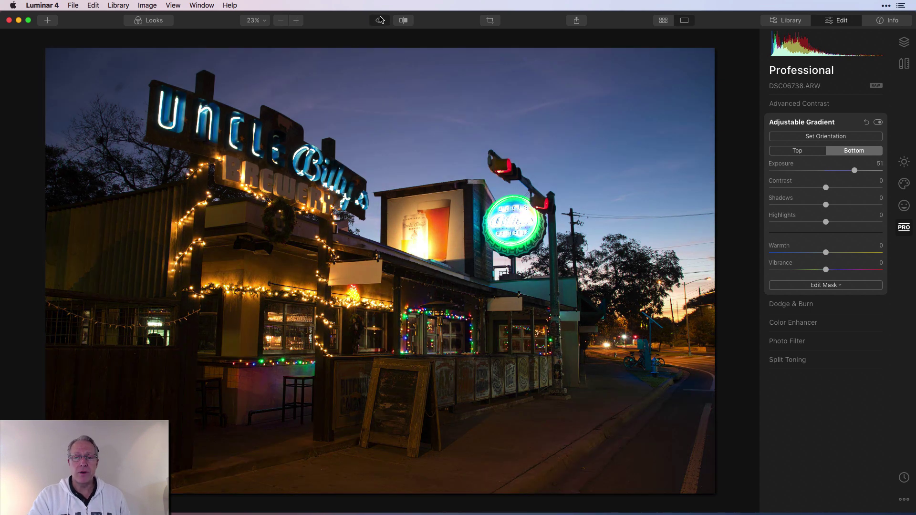
pyautogui.click(380, 19)
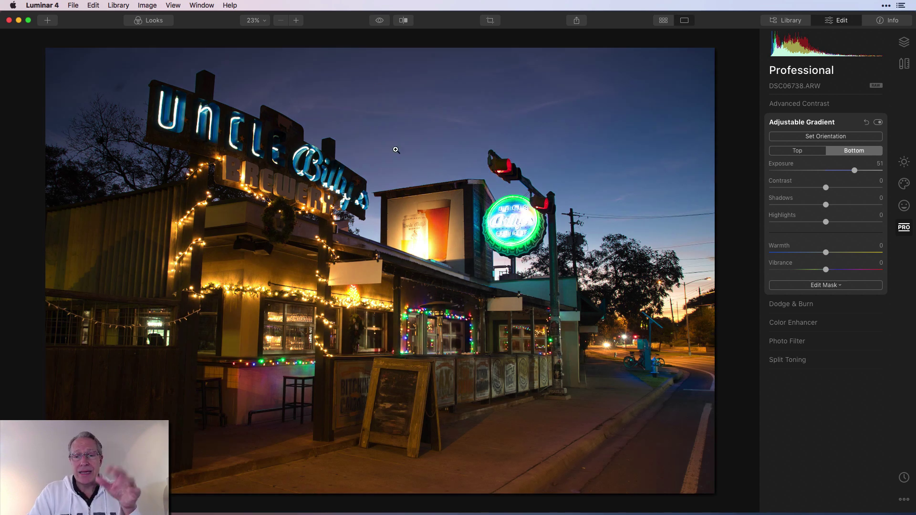
# Step: Try Highlights at -50 in Light, and reset the Light adjustments
pyautogui.click(904, 164)
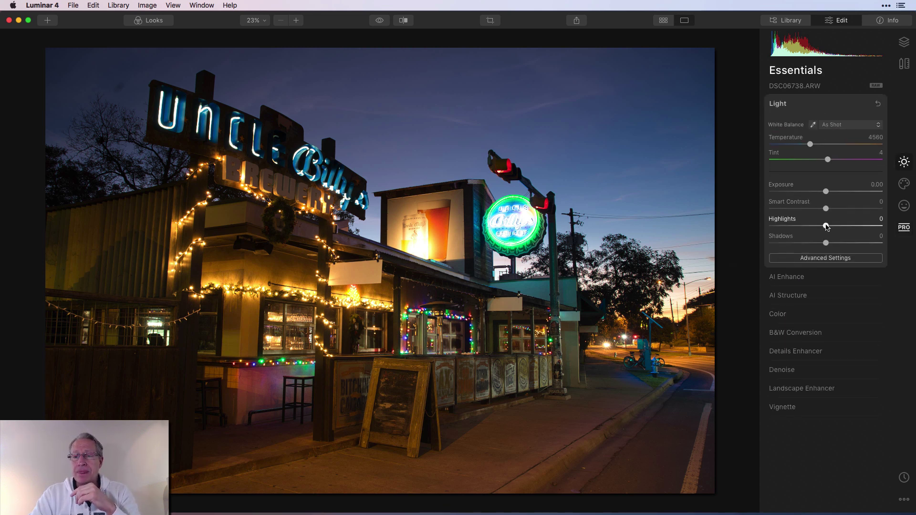
pyautogui.moveTo(826, 226); pyautogui.dragTo(798, 227)
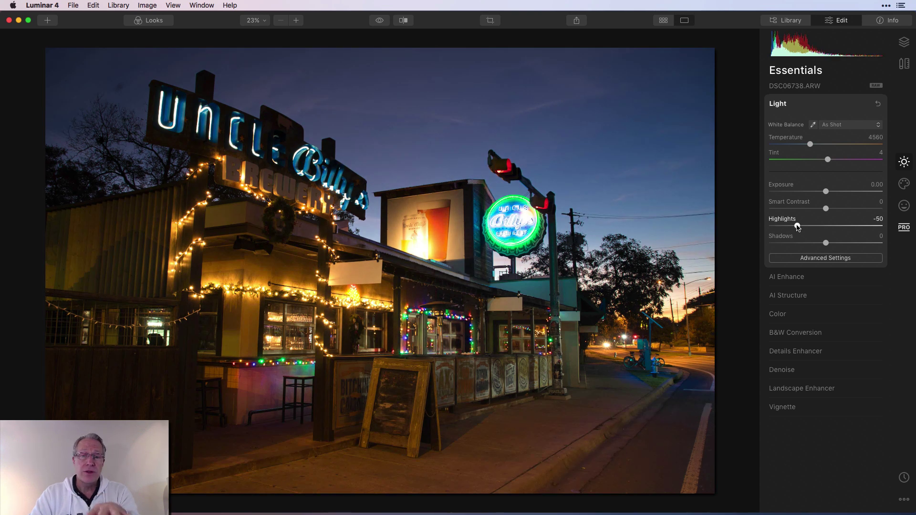
pyautogui.click(903, 229)
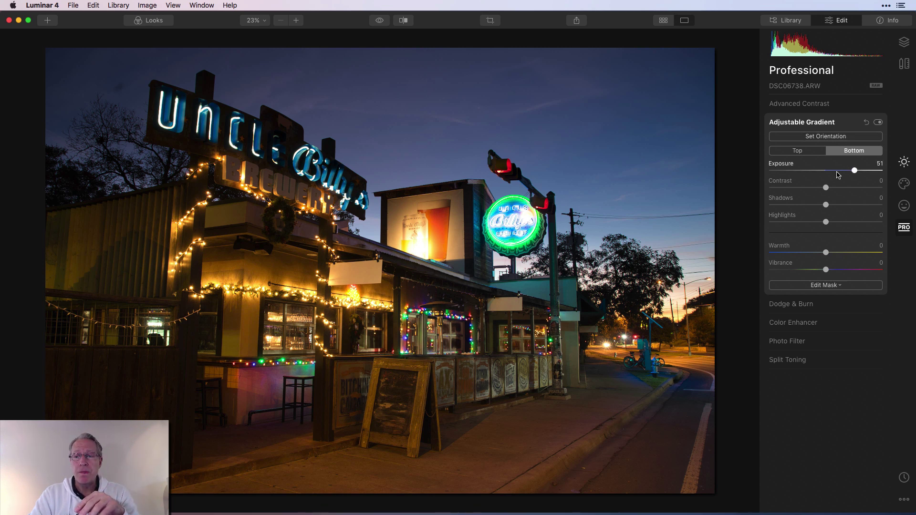
pyautogui.click(903, 161)
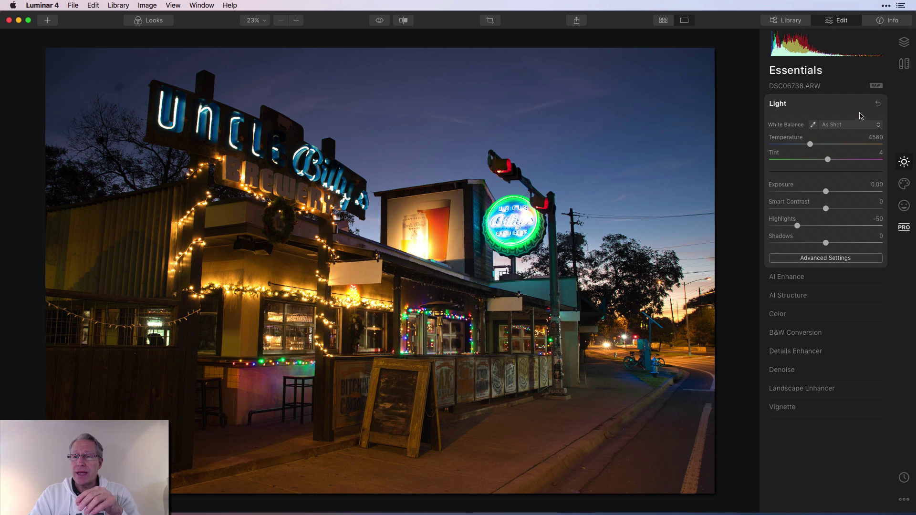
pyautogui.click(877, 105)
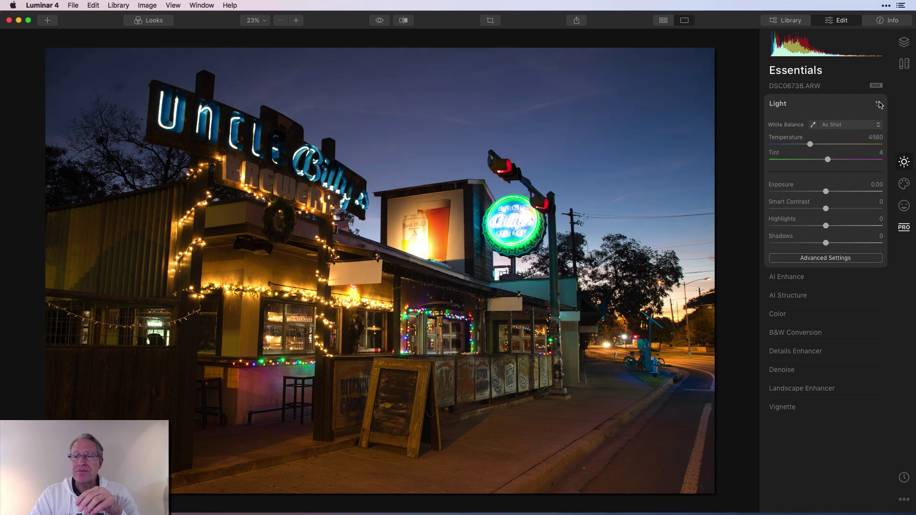
# Step: For the top part of the Adjustable Gradient, set Highlights to -71, Warmth to -19 and Vibrance to 13
pyautogui.click(904, 228)
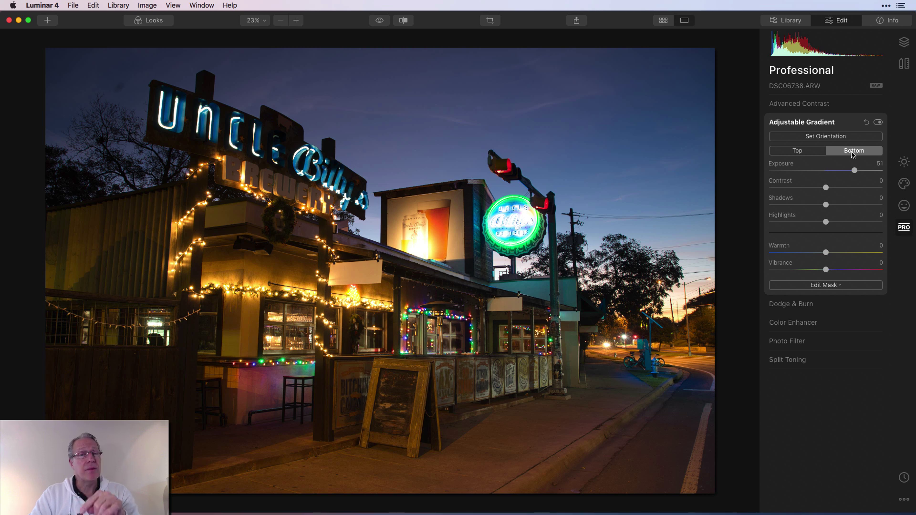
pyautogui.click(803, 151)
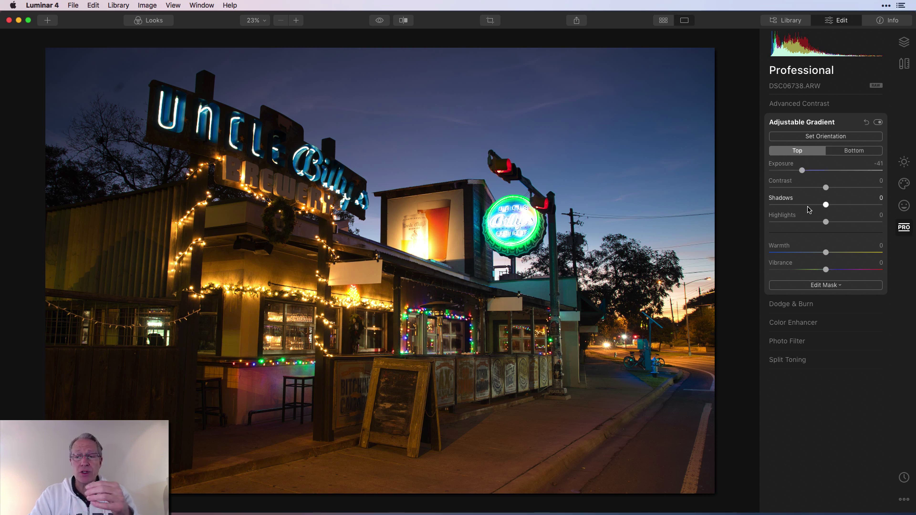
pyautogui.moveTo(825, 222); pyautogui.dragTo(786, 225)
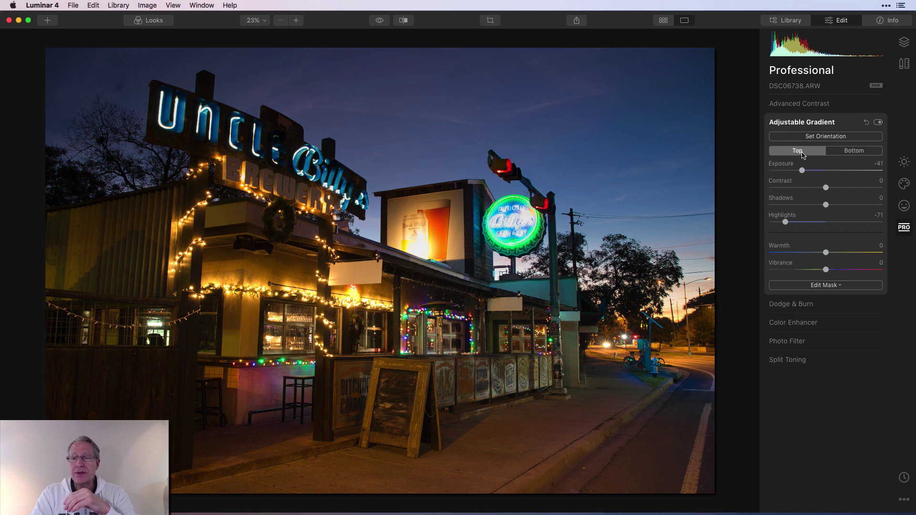
pyautogui.moveTo(826, 253); pyautogui.dragTo(834, 271)
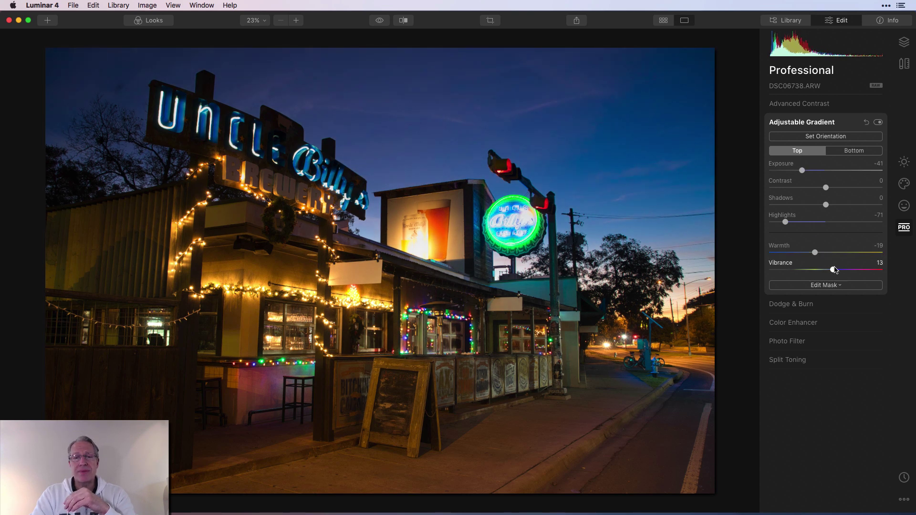
# Step: For the bottom part of the Adjustable Gradient, set Warmth to -61, Contrast to 26 and Shadows to 10
pyautogui.click(862, 152)
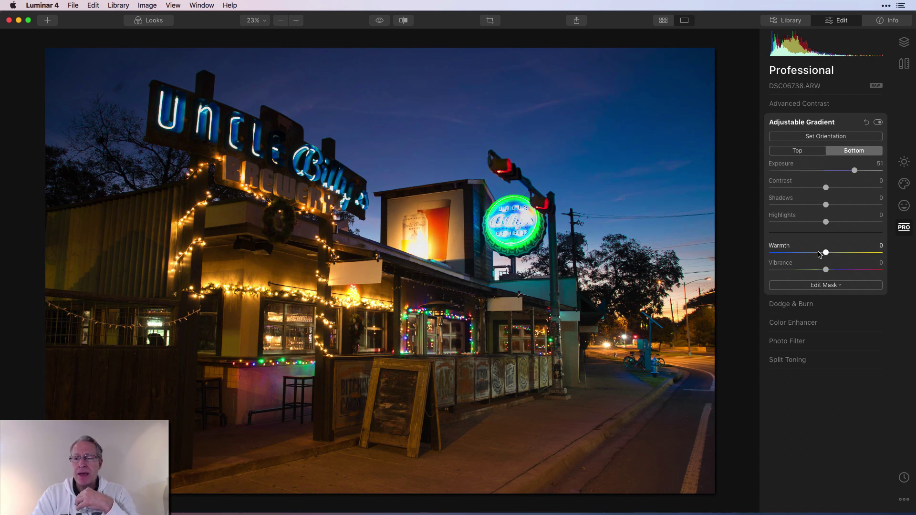
pyautogui.moveTo(825, 253); pyautogui.dragTo(789, 254)
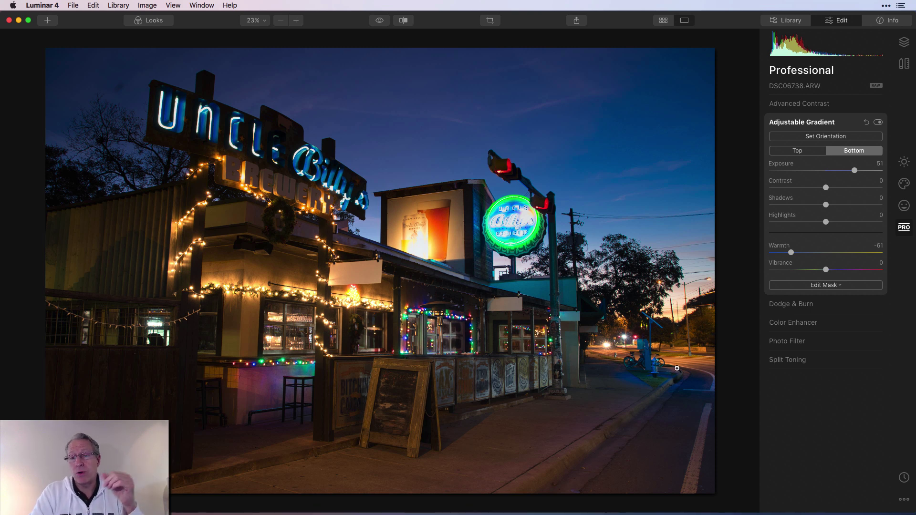
pyautogui.moveTo(825, 188); pyautogui.dragTo(832, 205)
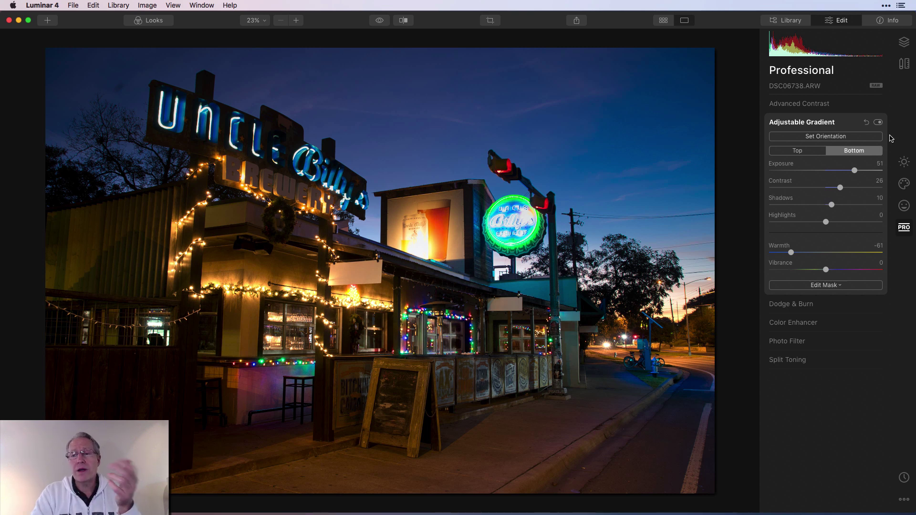
# Step: Compare the photo with and without the Adjustable Gradient, and reset all its adjustments
pyautogui.click(877, 123)
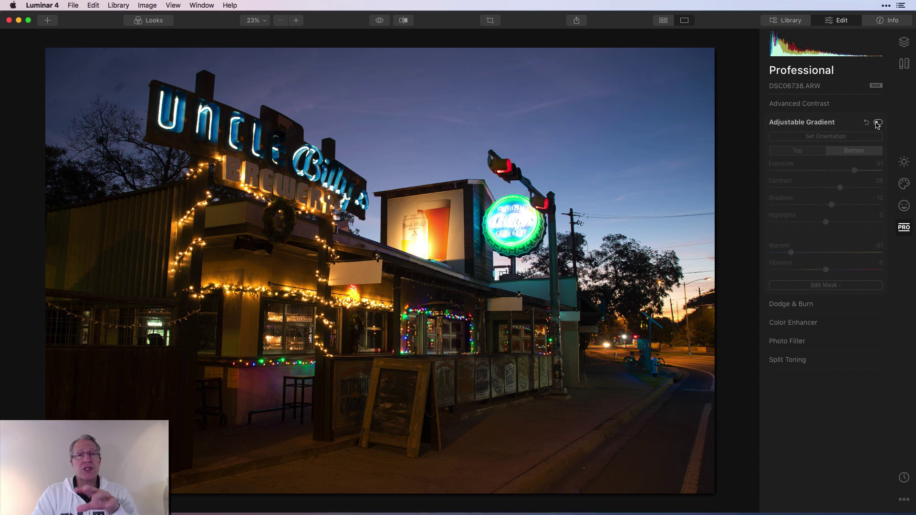
pyautogui.click(877, 122)
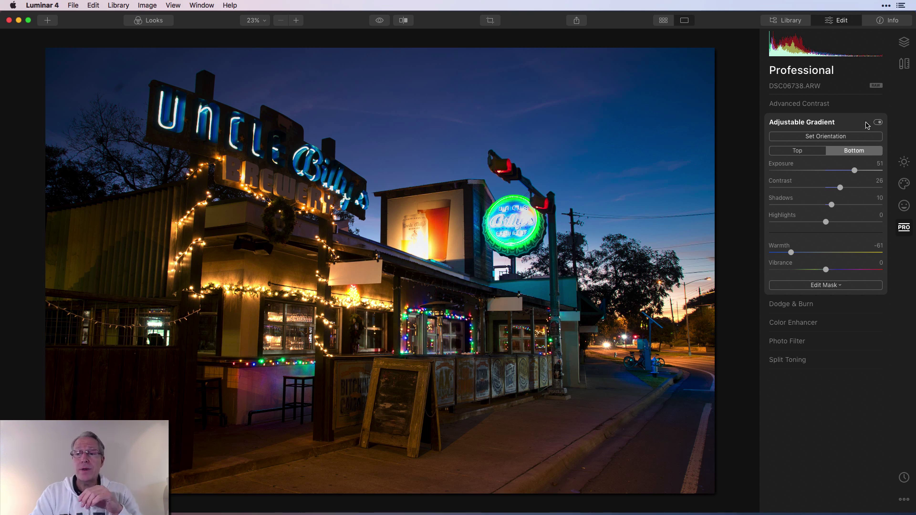
pyautogui.click(866, 123)
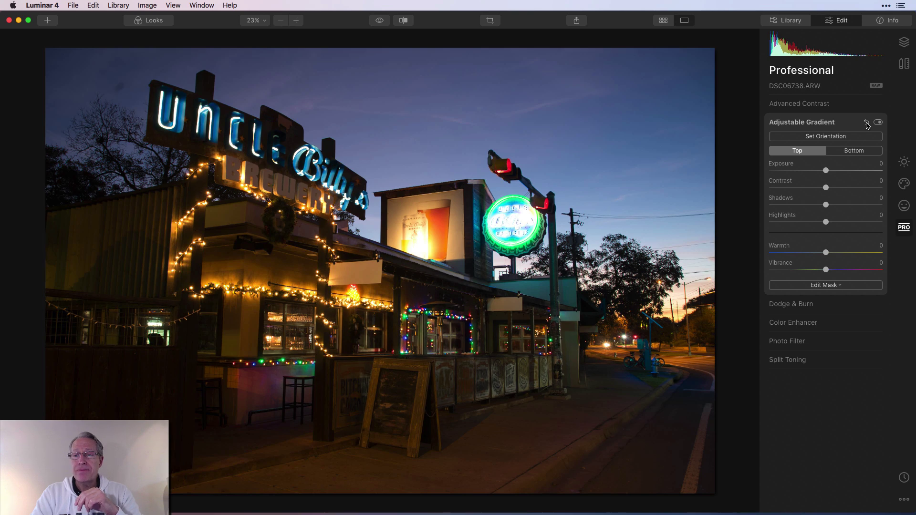
pyautogui.click(852, 123)
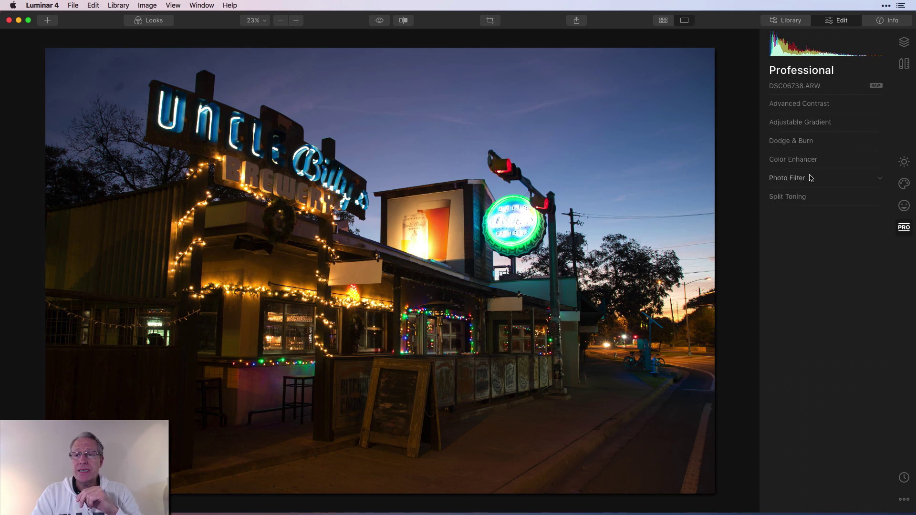
# Step: Lighten the brewery's porch, patio and sidewalk in Dodge & Burn with a brush of size 160 at 50% strength
pyautogui.click(803, 141)
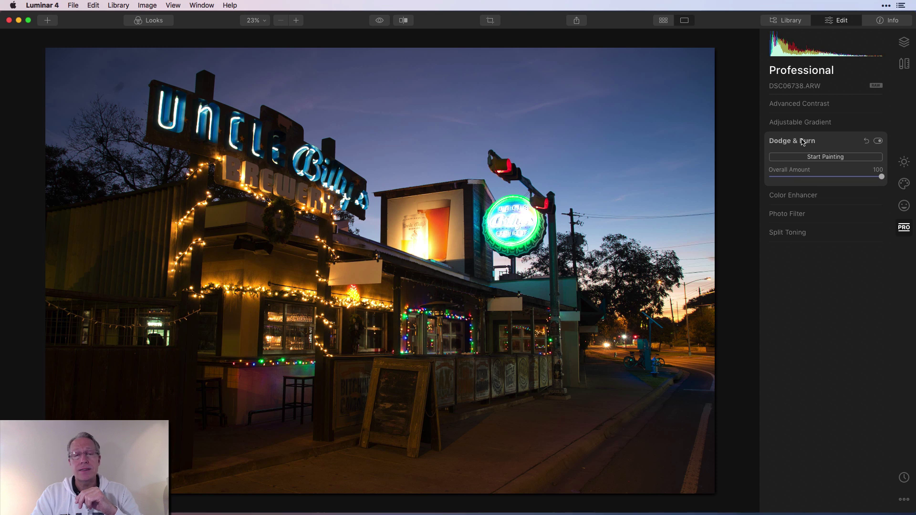
pyautogui.click(817, 161)
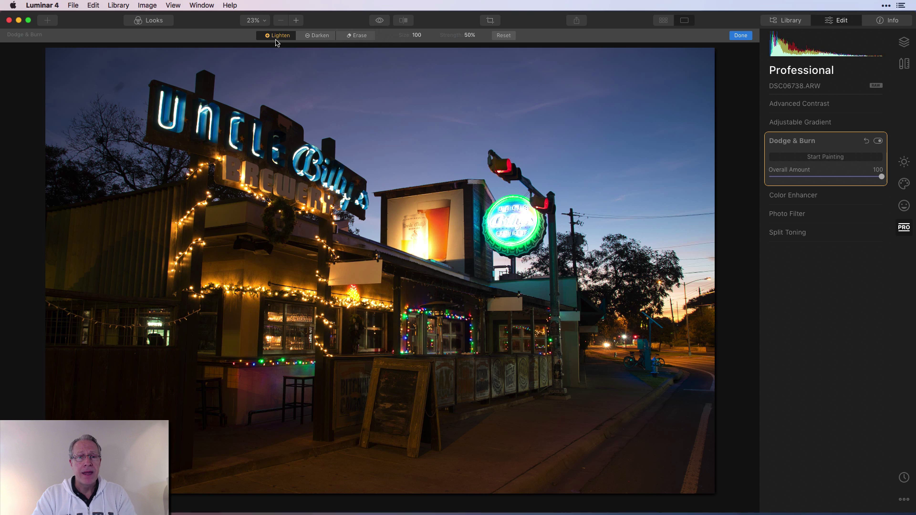
pyautogui.press(']')
pyautogui.press(']')
pyautogui.press(']')
pyautogui.press(']')
pyautogui.press(']')
pyautogui.press(']')
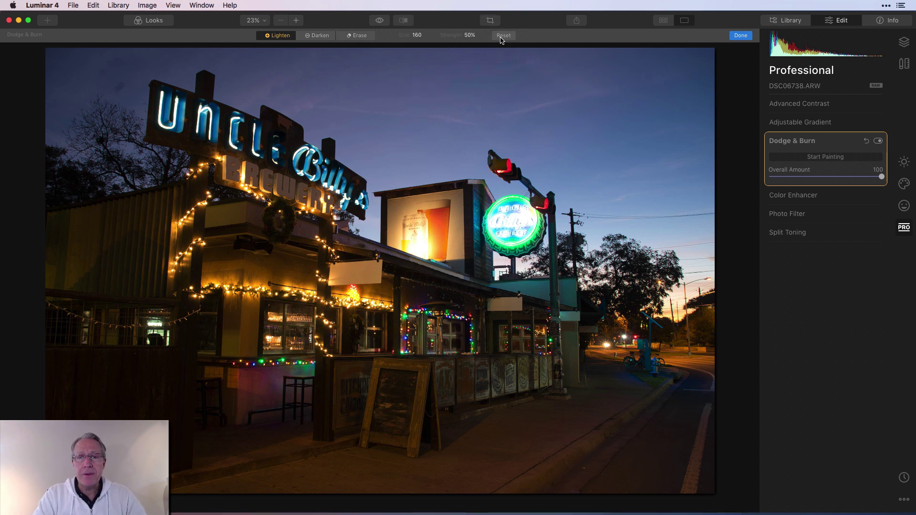
pyautogui.moveTo(293, 415)
pyautogui.mouseDown()
pyautogui.moveTo(262, 420)
pyautogui.moveTo(299, 399)
pyautogui.moveTo(242, 399)
pyautogui.moveTo(289, 414)
pyautogui.moveTo(268, 431)
pyautogui.moveTo(336, 440)
pyautogui.moveTo(317, 456)
pyautogui.moveTo(412, 453)
pyautogui.moveTo(394, 392)
pyautogui.moveTo(561, 407)
pyautogui.moveTo(627, 378)
pyautogui.moveTo(581, 423)
pyautogui.moveTo(681, 387)
pyautogui.moveTo(676, 455)
pyautogui.moveTo(599, 484)
pyautogui.moveTo(599, 453)
pyautogui.moveTo(542, 441)
pyautogui.moveTo(309, 511)
pyautogui.moveTo(431, 438)
pyautogui.moveTo(289, 443)
pyautogui.moveTo(248, 398)
pyautogui.moveTo(226, 442)
pyautogui.moveTo(251, 418)
pyautogui.moveTo(250, 425)
pyautogui.moveTo(101, 380)
pyautogui.moveTo(87, 387)
pyautogui.moveTo(100, 395)
pyautogui.moveTo(374, 316)
pyautogui.mouseUp()
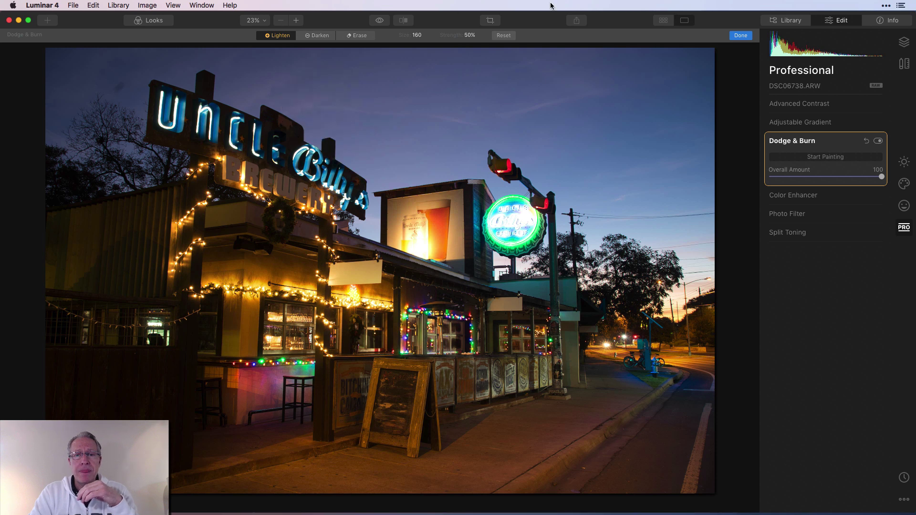
# Step: Darken the round neon sign and the beer glass billboard with a brush of size 64 at 50% strength
pyautogui.click(318, 38)
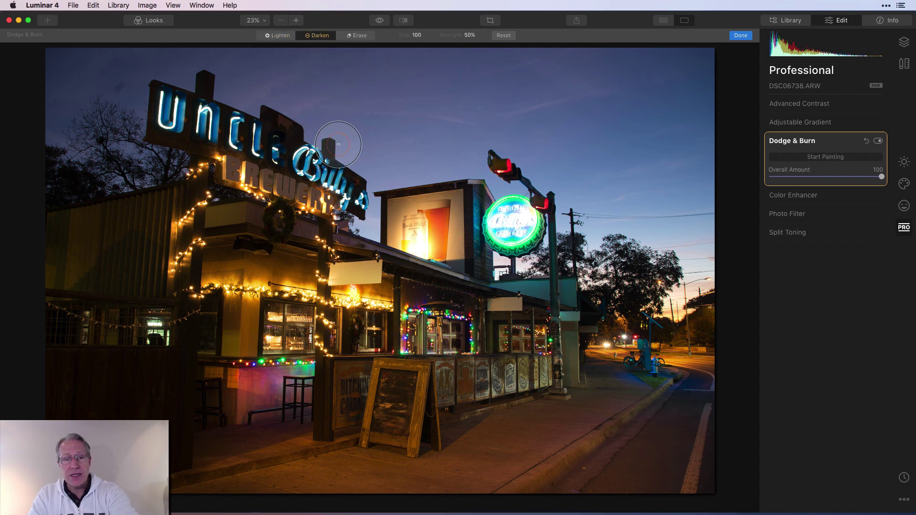
pyautogui.press('[')
pyautogui.press('[')
pyautogui.press('[')
pyautogui.press('[')
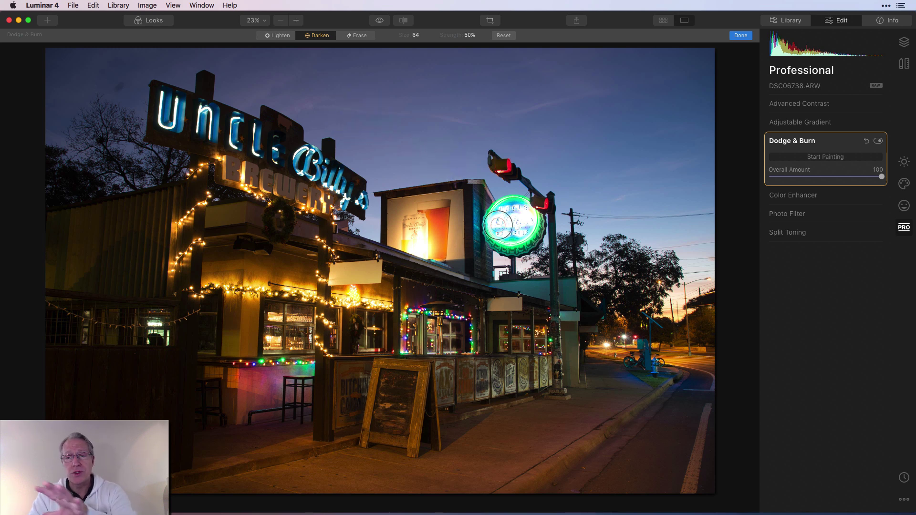
pyautogui.moveTo(542, 222)
pyautogui.mouseDown()
pyautogui.moveTo(514, 214)
pyautogui.moveTo(524, 224)
pyautogui.moveTo(509, 230)
pyautogui.moveTo(517, 213)
pyautogui.moveTo(502, 212)
pyautogui.moveTo(521, 220)
pyautogui.moveTo(498, 240)
pyautogui.moveTo(509, 224)
pyautogui.mouseUp()
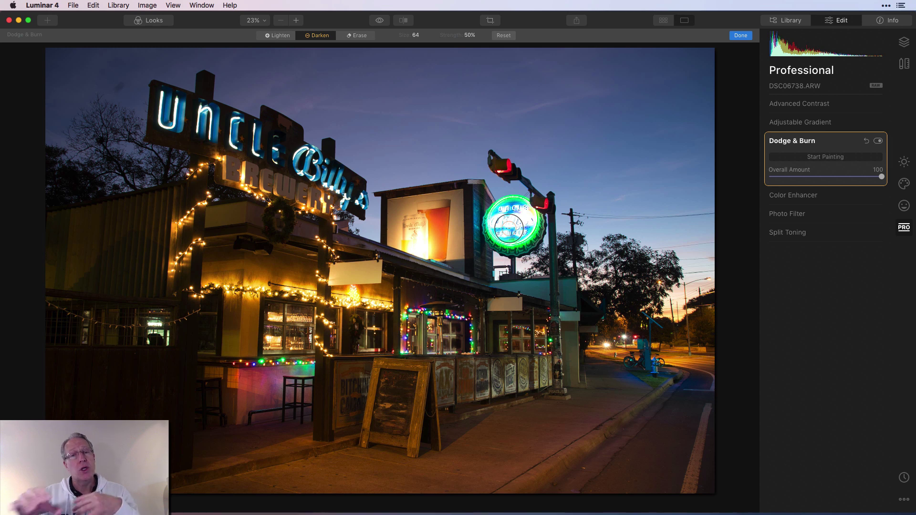
pyautogui.moveTo(508, 224)
pyautogui.mouseDown()
pyautogui.moveTo(516, 224)
pyautogui.moveTo(511, 230)
pyautogui.mouseUp()
pyautogui.moveTo(434, 246)
pyautogui.mouseDown()
pyautogui.moveTo(405, 218)
pyautogui.moveTo(443, 203)
pyautogui.moveTo(457, 209)
pyautogui.moveTo(459, 241)
pyautogui.moveTo(434, 245)
pyautogui.moveTo(439, 233)
pyautogui.moveTo(426, 217)
pyautogui.moveTo(409, 215)
pyautogui.moveTo(400, 243)
pyautogui.moveTo(428, 254)
pyautogui.mouseUp()
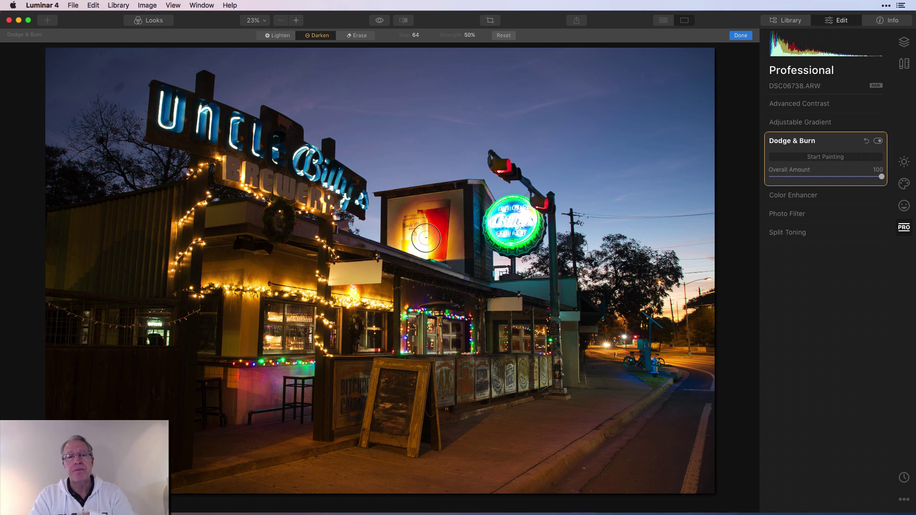
# Step: Darken the sky with a brush of size 124 at 20% strength, and finish the Dodge & Burn painting
pyautogui.press(']')
pyautogui.press(']')
pyautogui.press(']')
pyautogui.press(']')
pyautogui.press(']')
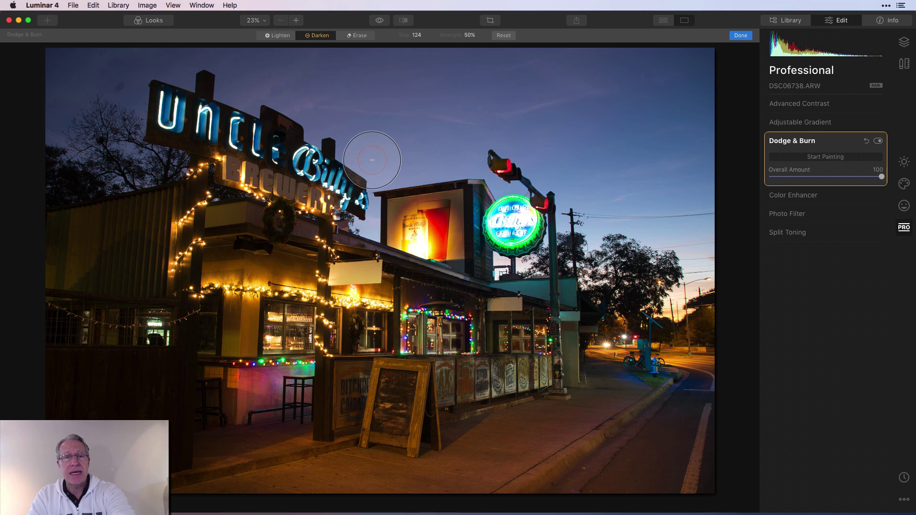
pyautogui.click(470, 35)
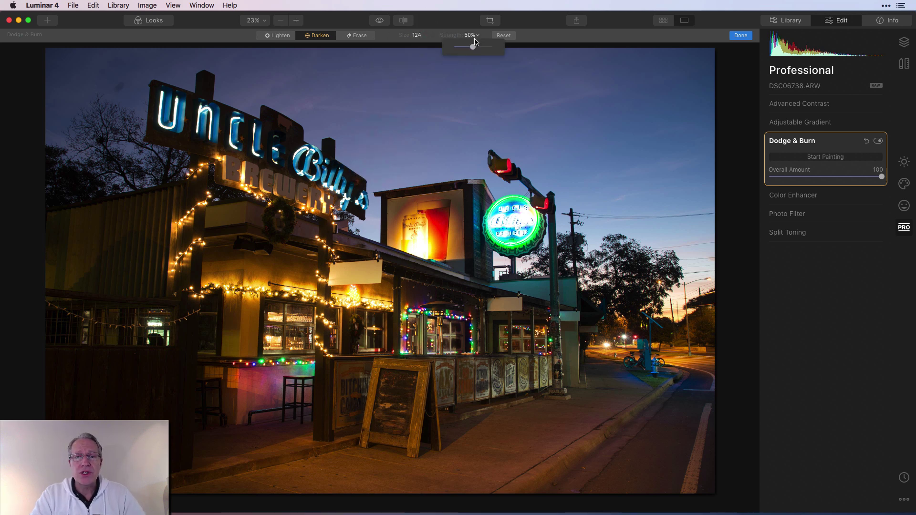
pyautogui.moveTo(472, 46); pyautogui.dragTo(461, 48)
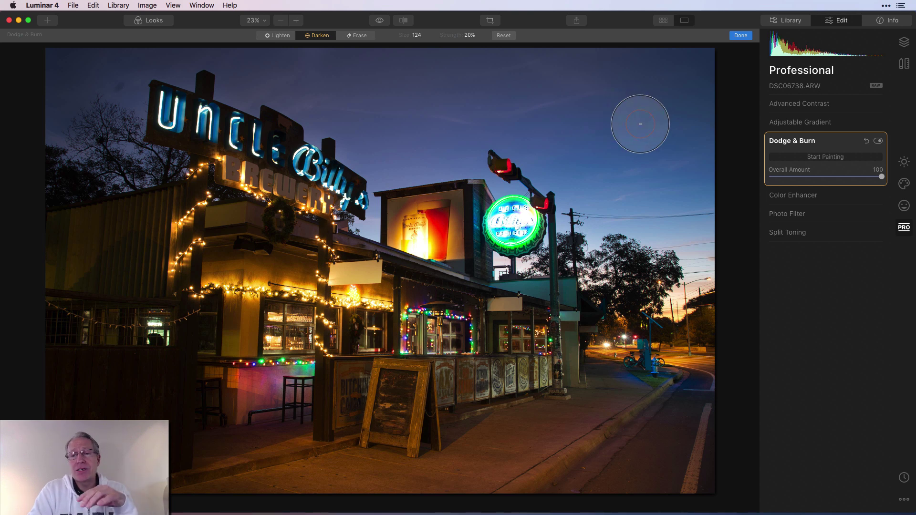
pyautogui.click(741, 36)
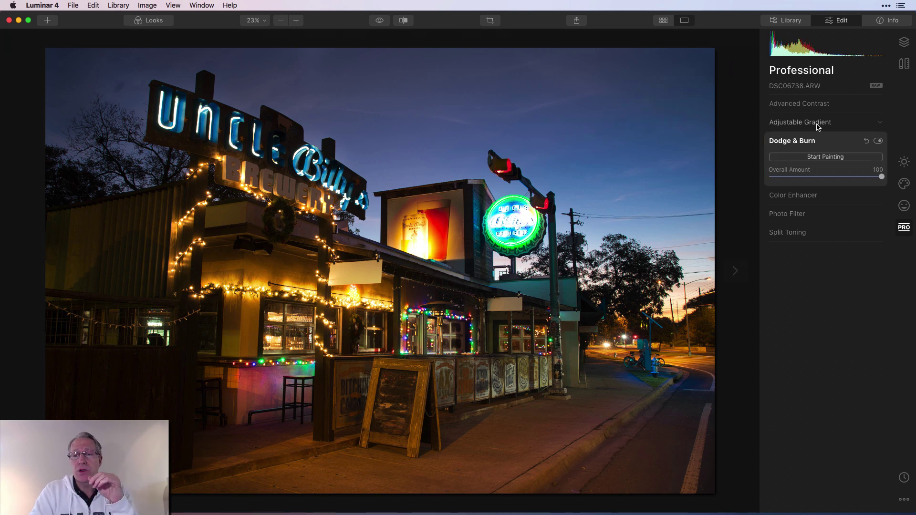
# Step: Compare the photo with and without Dodge & Burn, and reset the painted adjustments
pyautogui.click(877, 142)
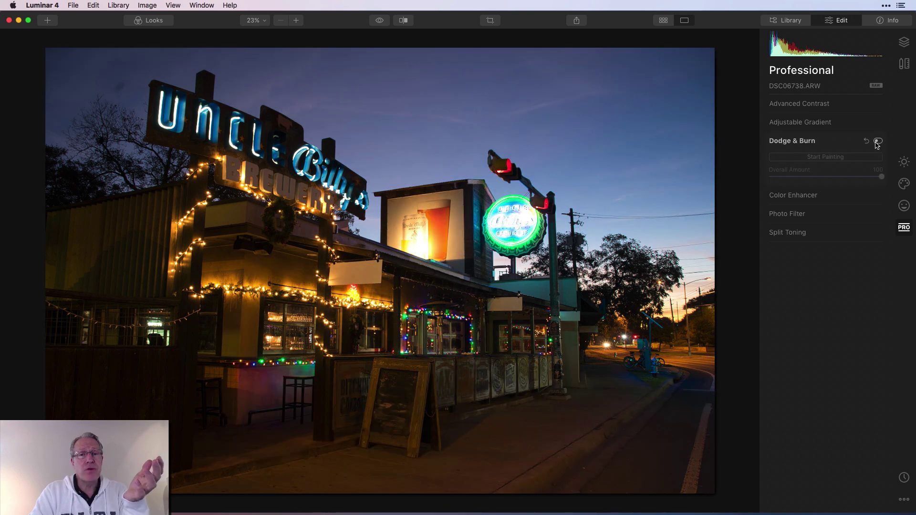
pyautogui.click(877, 141)
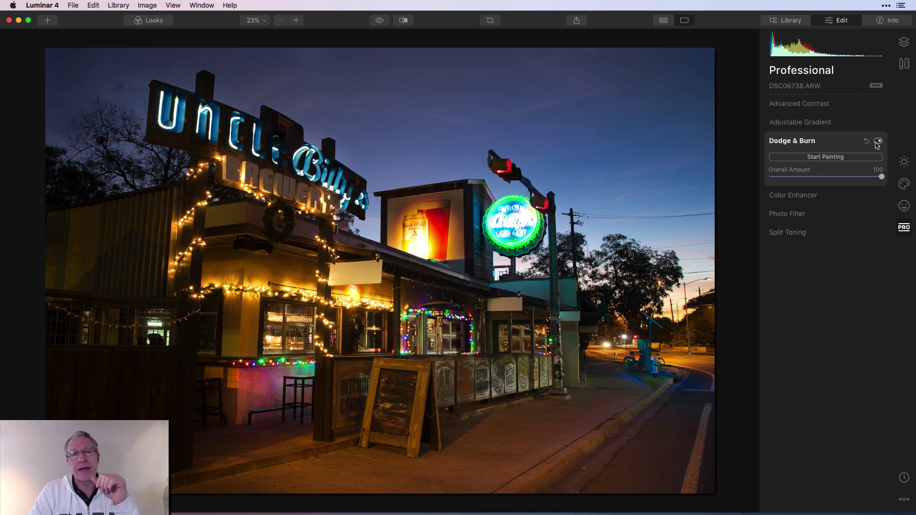
pyautogui.click(866, 141)
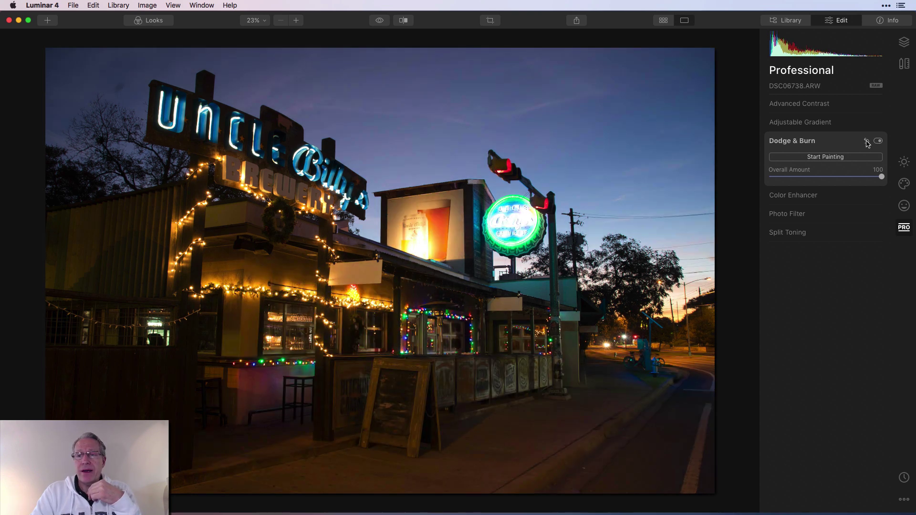
pyautogui.click(852, 142)
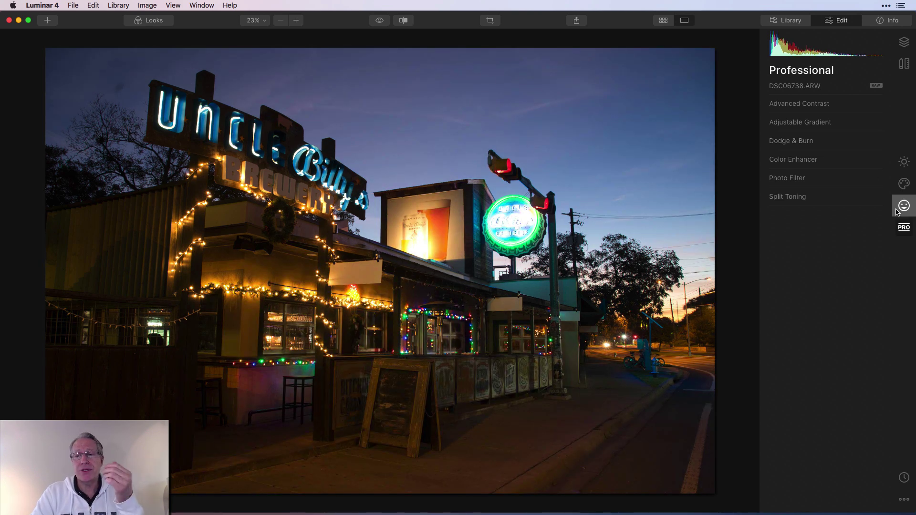
# Step: Apply the creative Glow effect to the photo with an Amount of 53
pyautogui.click(905, 187)
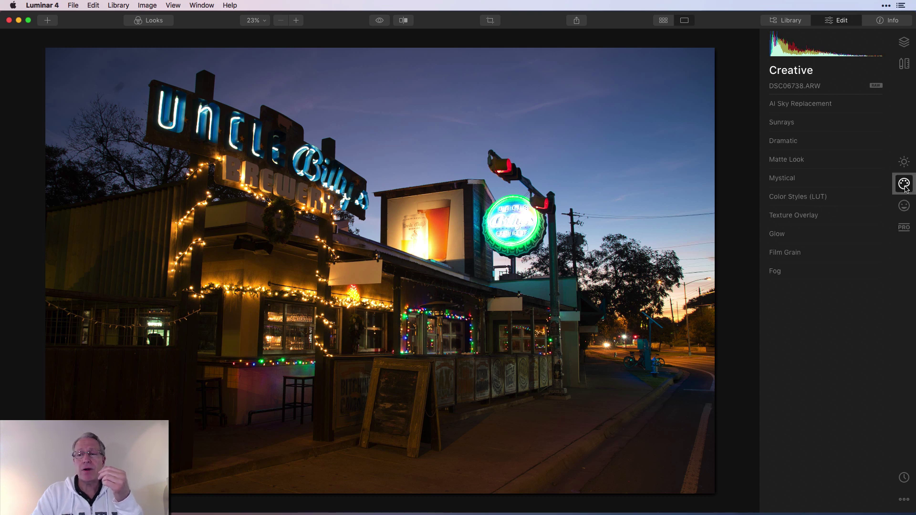
pyautogui.click(777, 235)
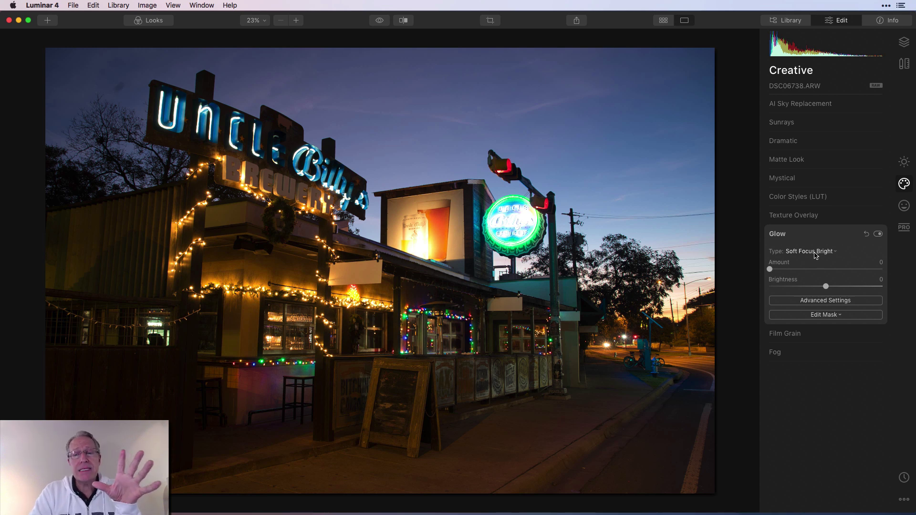
pyautogui.moveTo(770, 271); pyautogui.dragTo(832, 264)
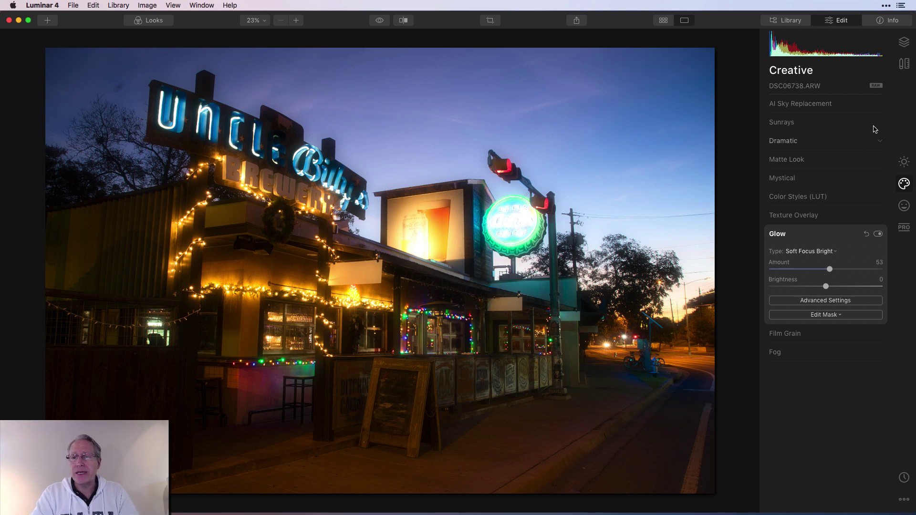
# Step: Set the photo's Highlights to -84 and Shadows to 21 in the Light adjustments
pyautogui.click(904, 161)
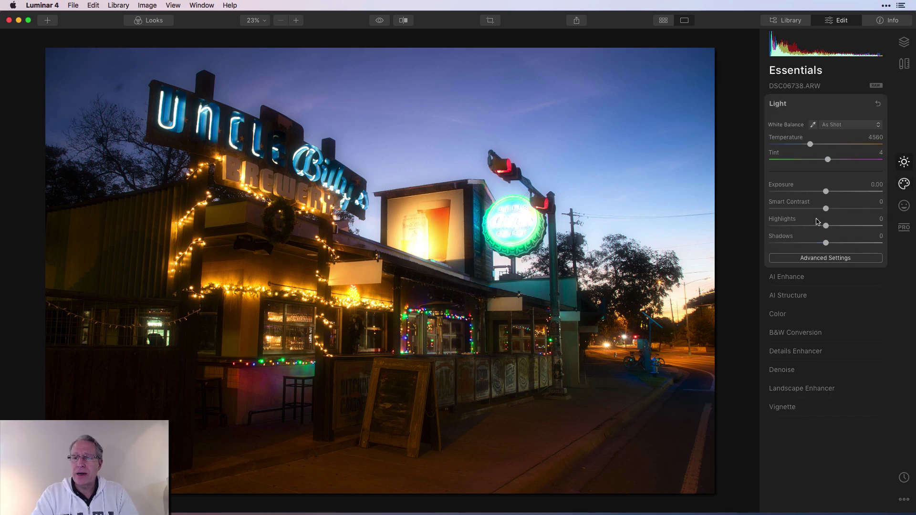
pyautogui.moveTo(825, 225); pyautogui.dragTo(778, 225)
pyautogui.moveTo(826, 242)
pyautogui.mouseDown()
pyautogui.moveTo(852, 244)
pyautogui.moveTo(838, 243)
pyautogui.mouseUp()
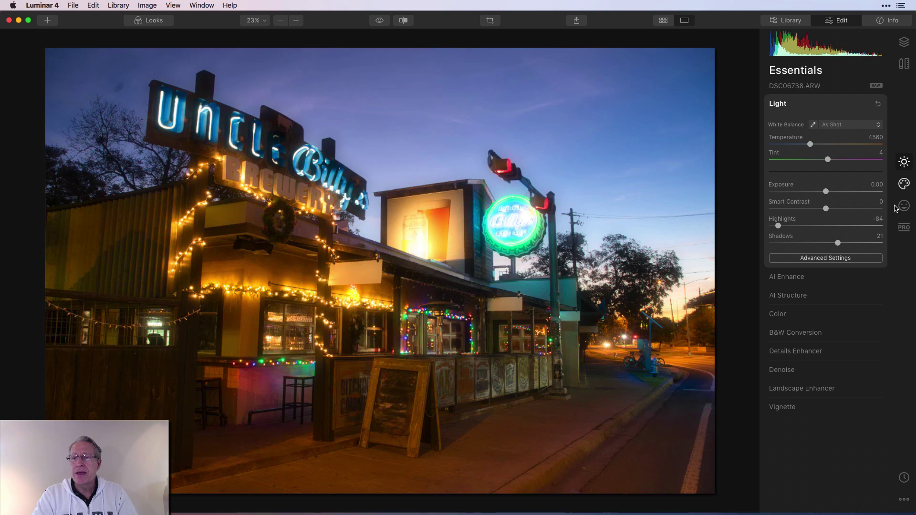
# Step: Compare the photo with and without the Glow effect, leaving the effect on
pyautogui.click(903, 184)
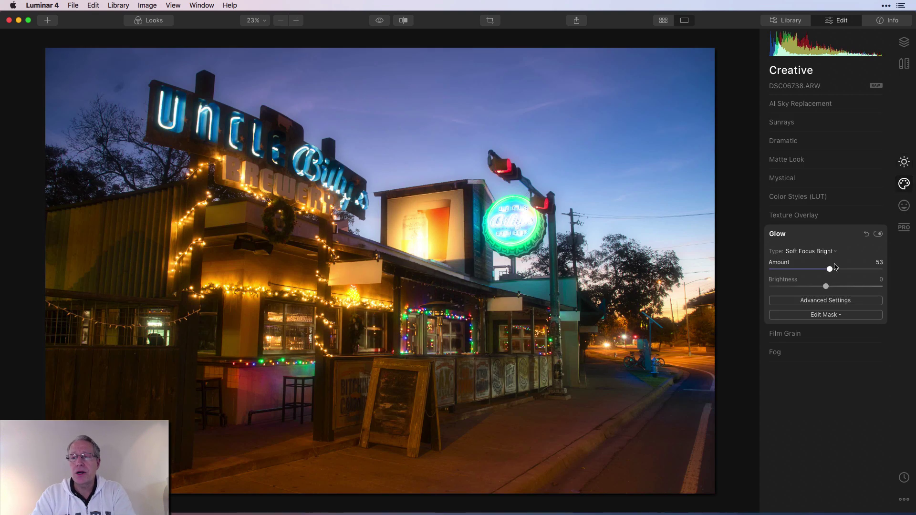
pyautogui.click(878, 234)
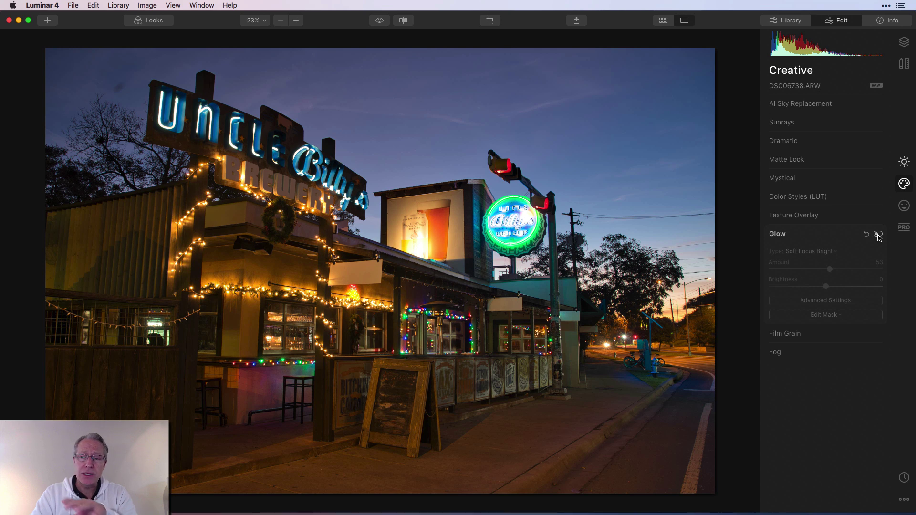
pyautogui.click(878, 234)
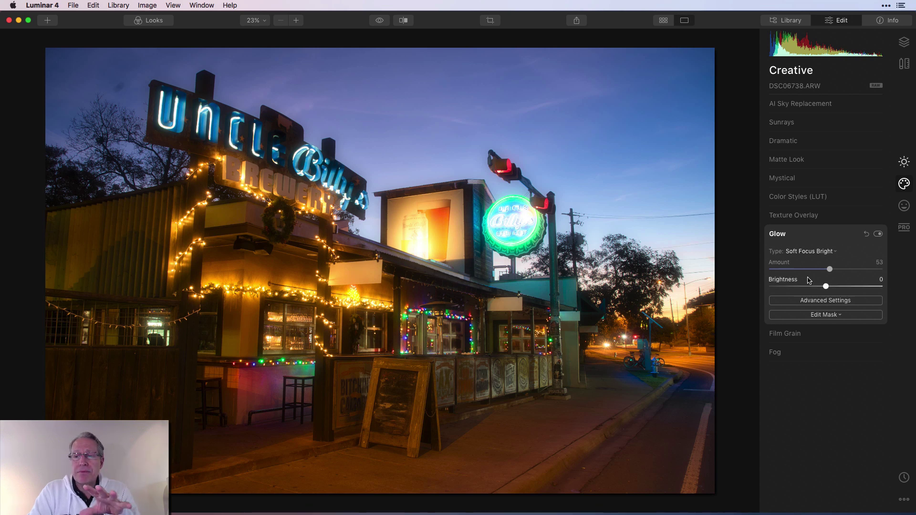
# Step: Set the Glow effect's Brightness to -44 and its advanced Warmth setting to -50
pyautogui.moveTo(827, 287); pyautogui.dragTo(801, 289)
pyautogui.click(822, 302)
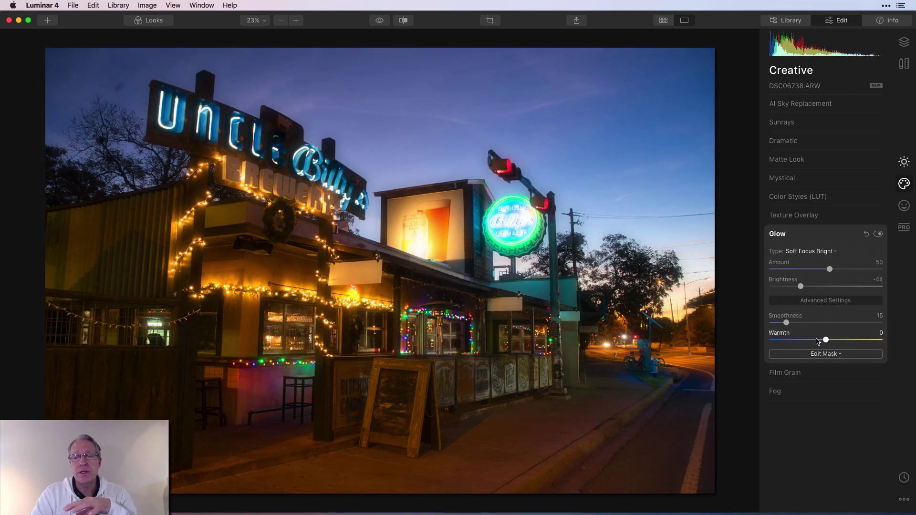
pyautogui.moveTo(826, 340); pyautogui.dragTo(797, 340)
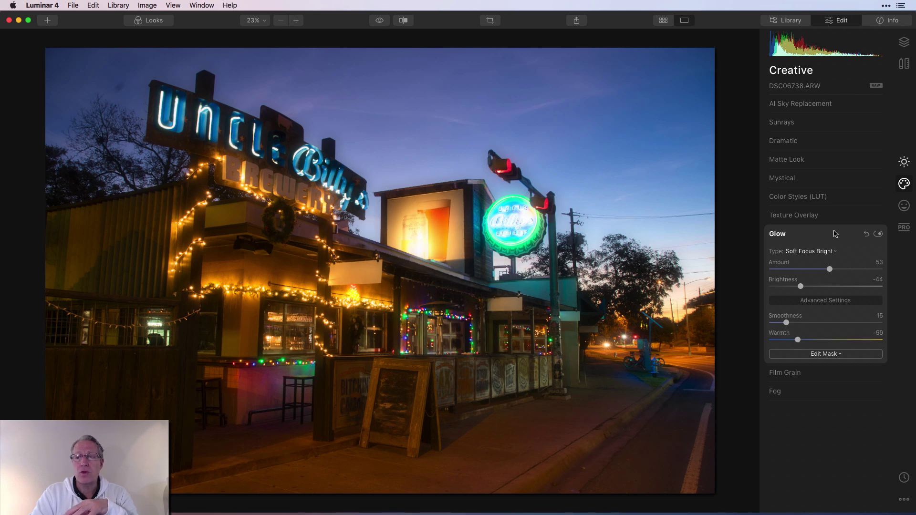
pyautogui.click(834, 301)
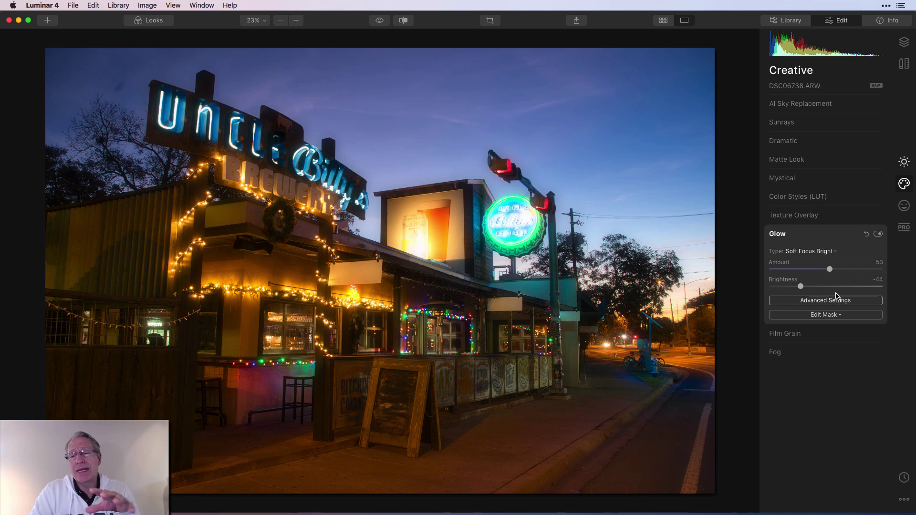
# Step: Look over the available Glow types, keeping Soft Focus Bright, and compare the photo with the adjusted Glow off and on
pyautogui.click(816, 252)
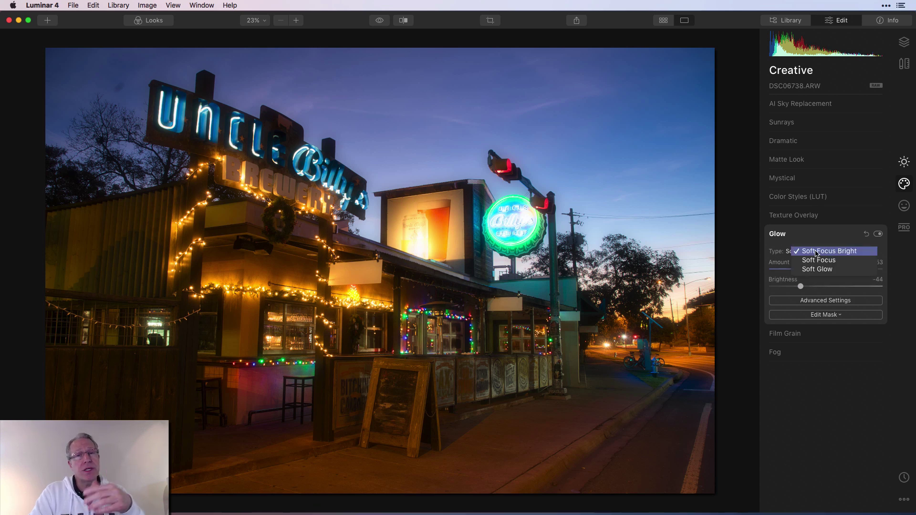
pyautogui.click(816, 252)
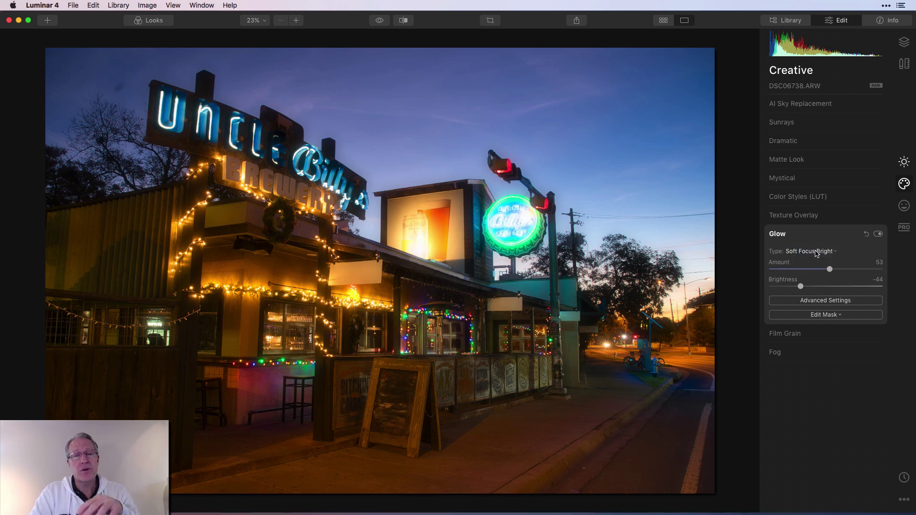
pyautogui.click(877, 234)
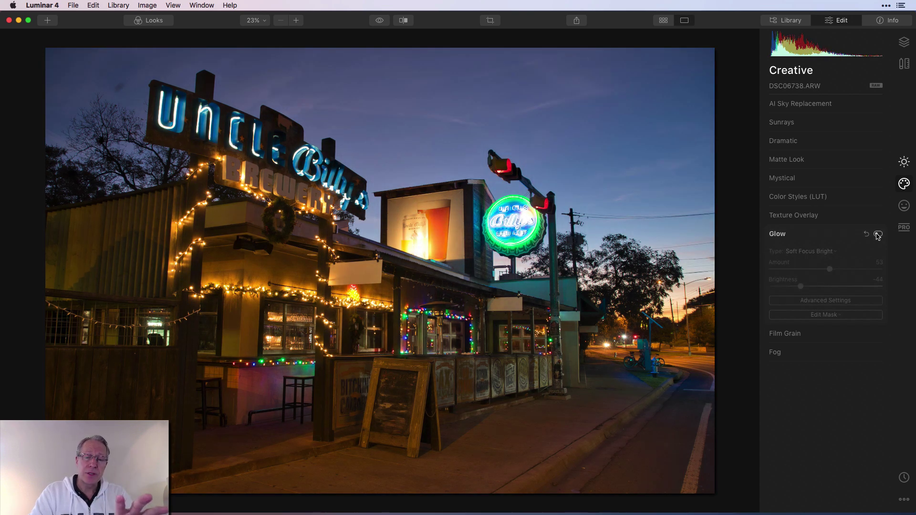
pyautogui.click(878, 234)
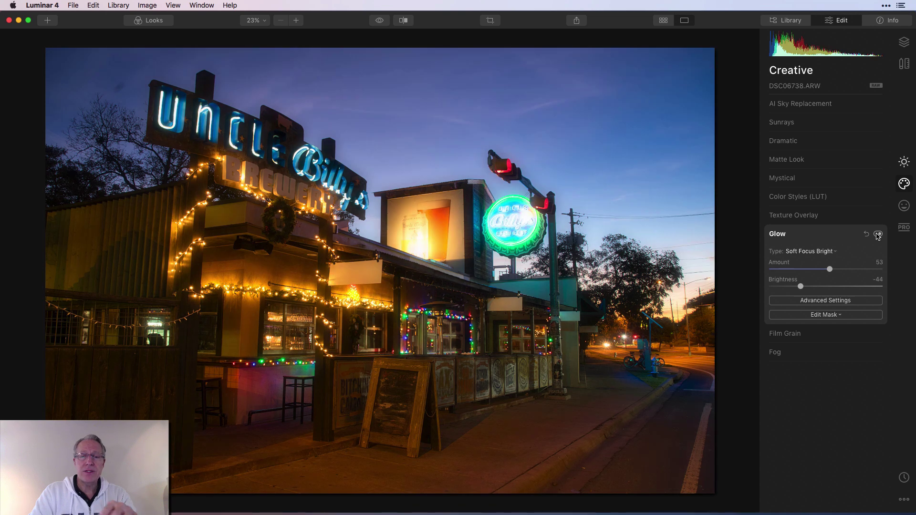